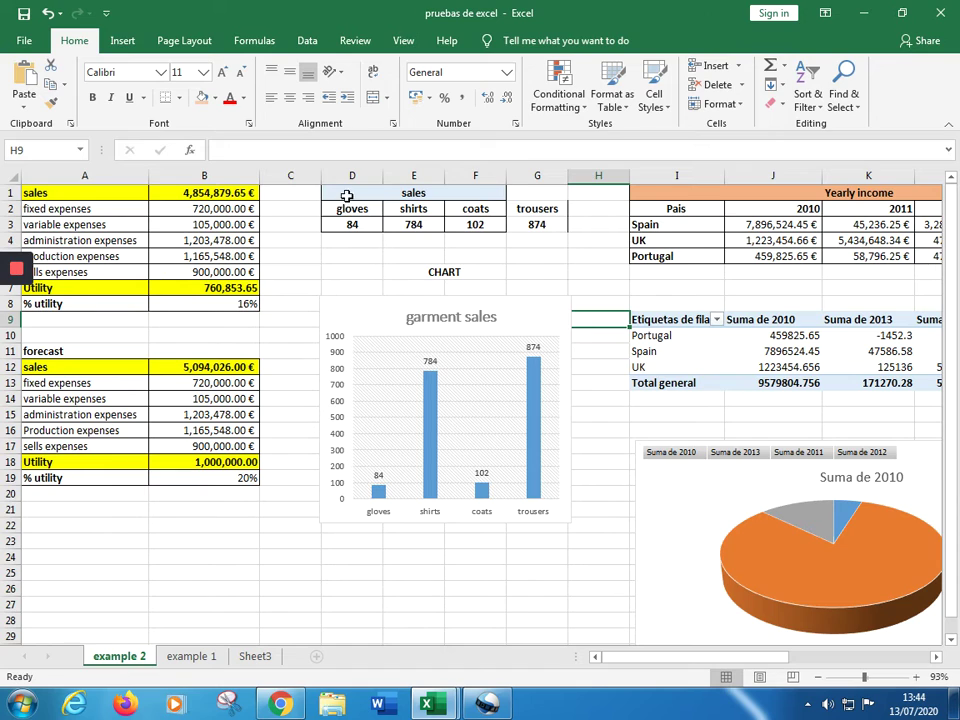
{"action": "left_click_drag", "start_coordinate": [346, 196], "coordinate": [426, 222]}
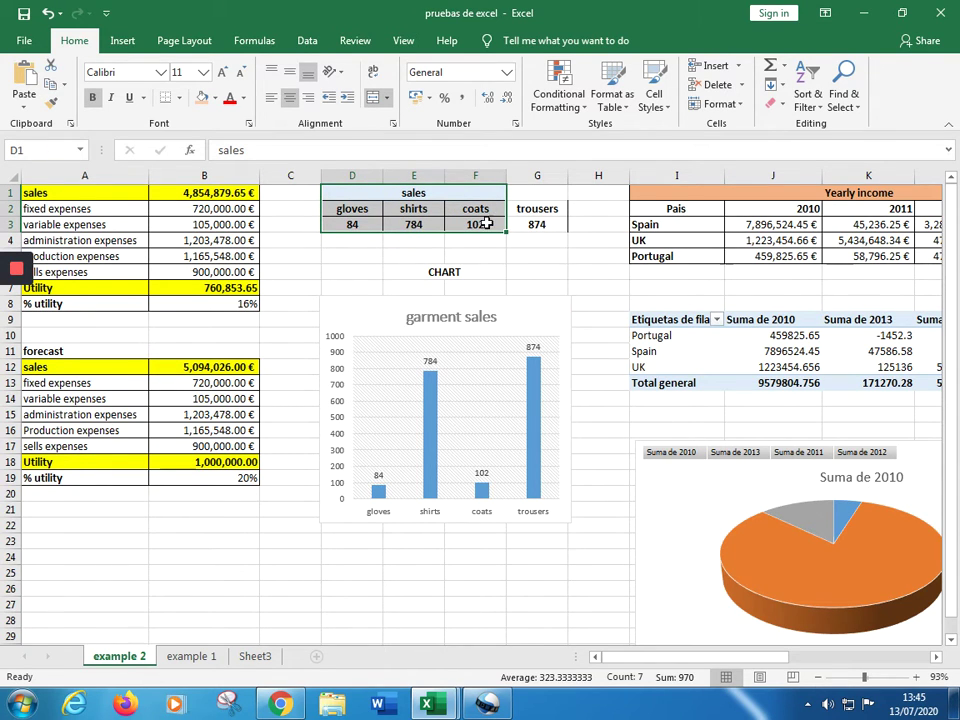
{"action": "left_click", "coordinate": [531, 257]}
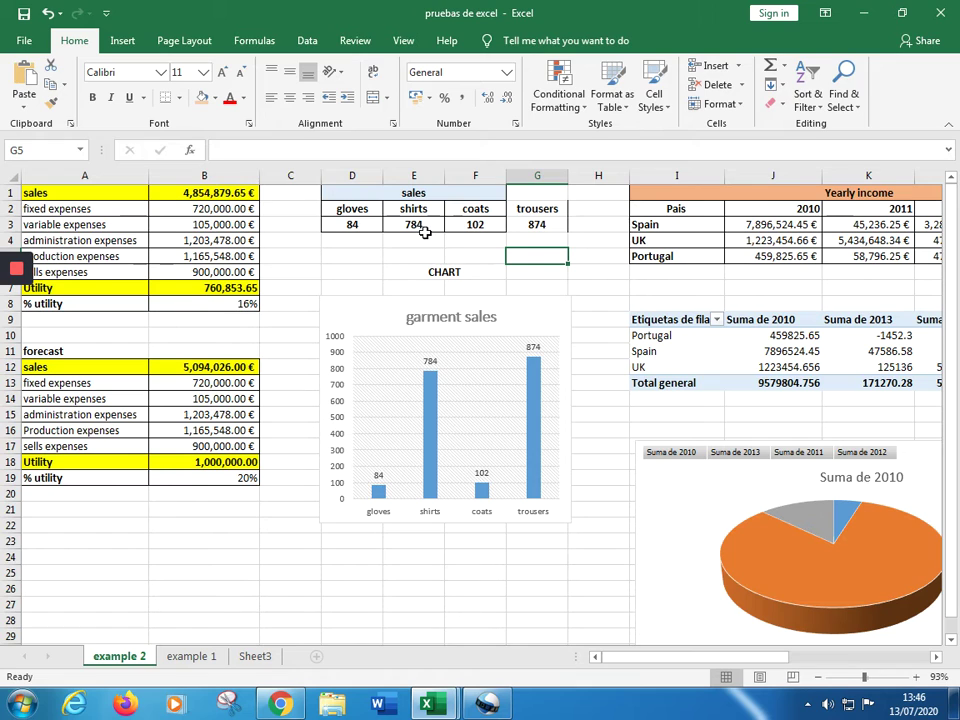
Look through the Pie, Bar and X Y (Scatter) types among all insertable charts, without inserting one
{"action": "left_click", "coordinate": [124, 44]}
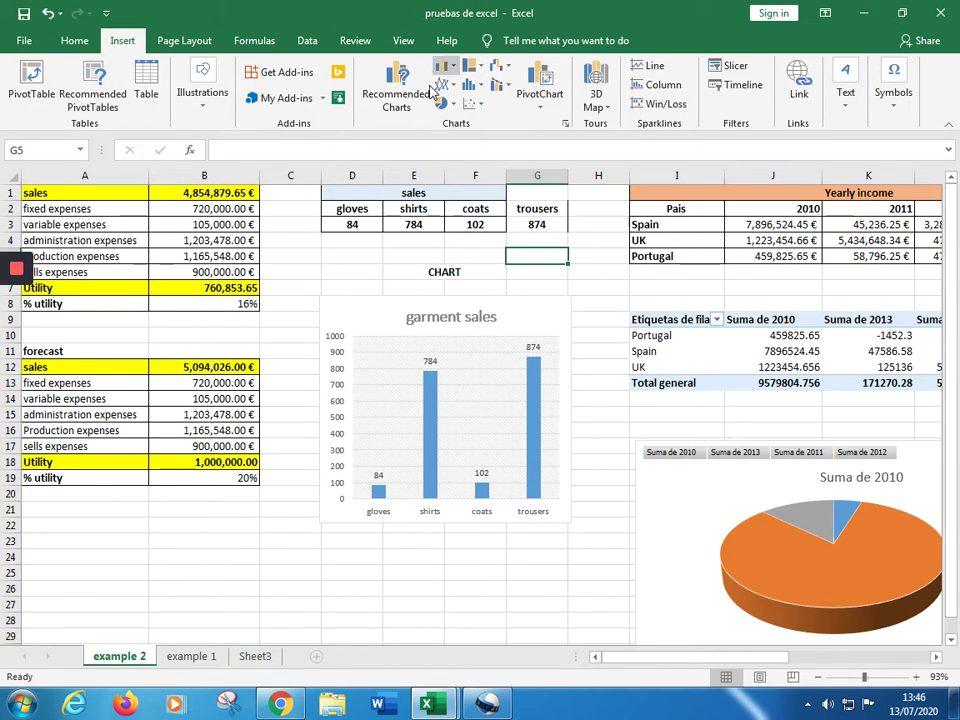
{"action": "left_click", "coordinate": [409, 108]}
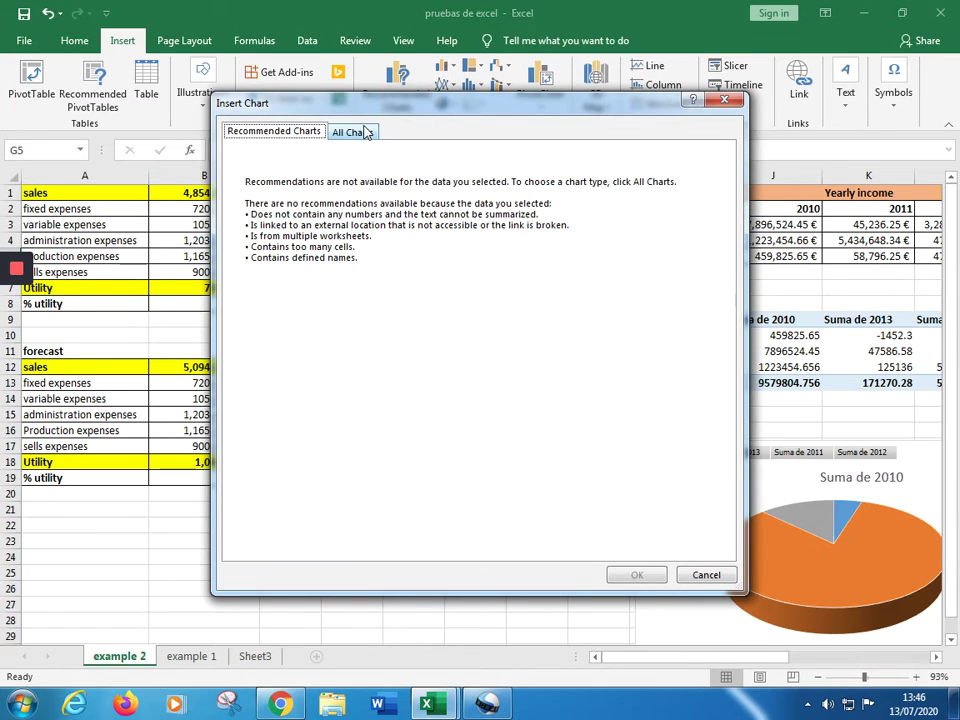
{"action": "left_click", "coordinate": [367, 133]}
{"action": "left_click", "coordinate": [299, 240]}
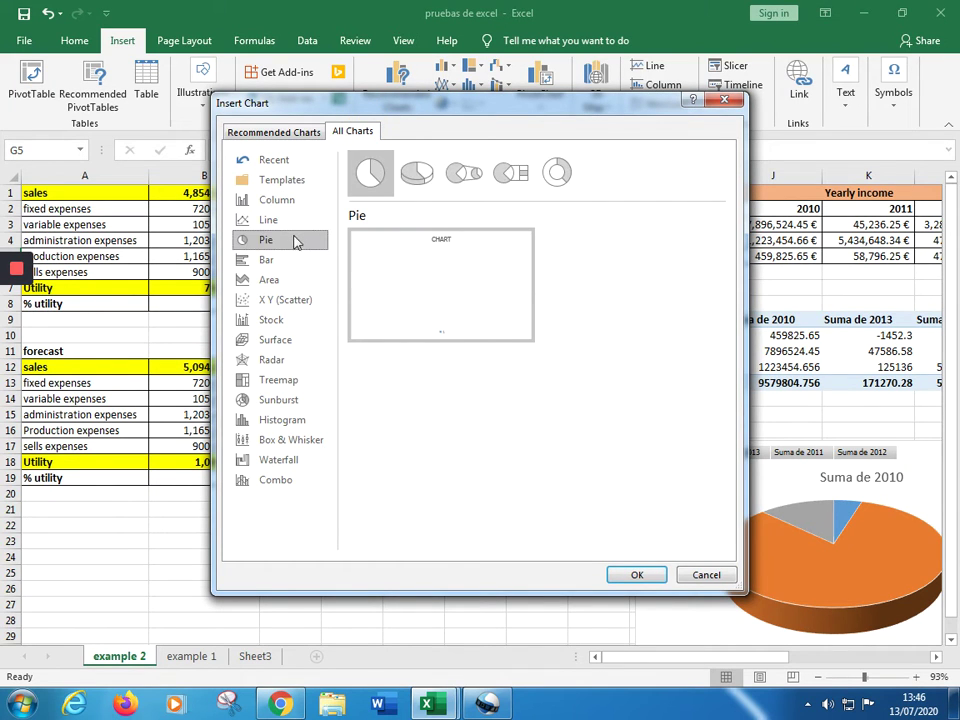
{"action": "left_click", "coordinate": [297, 262]}
{"action": "left_click", "coordinate": [298, 300]}
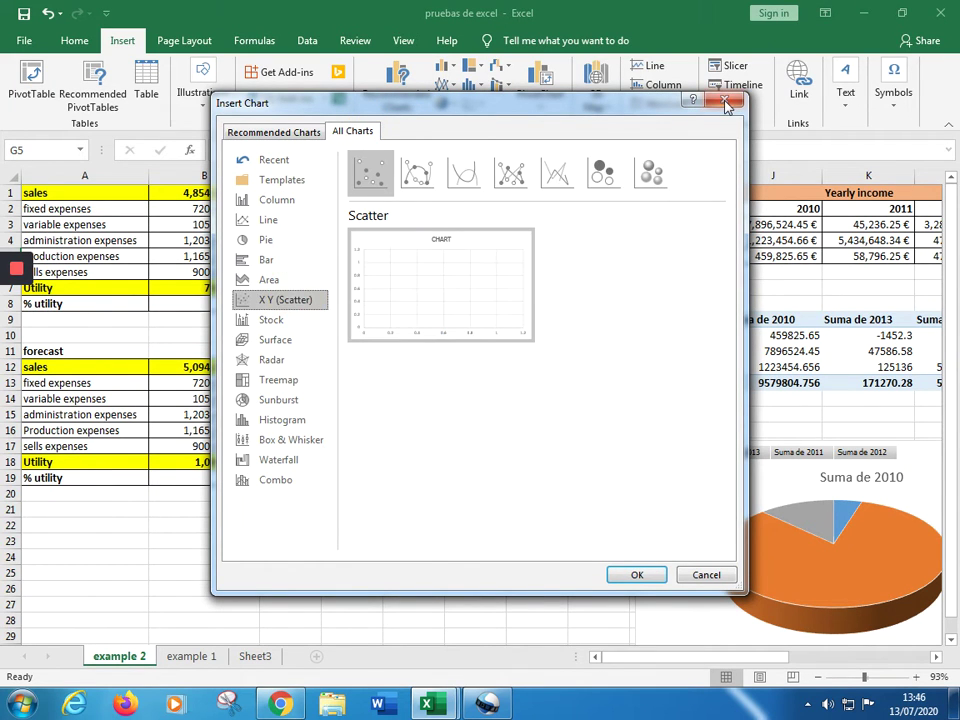
{"action": "left_click", "coordinate": [727, 102]}
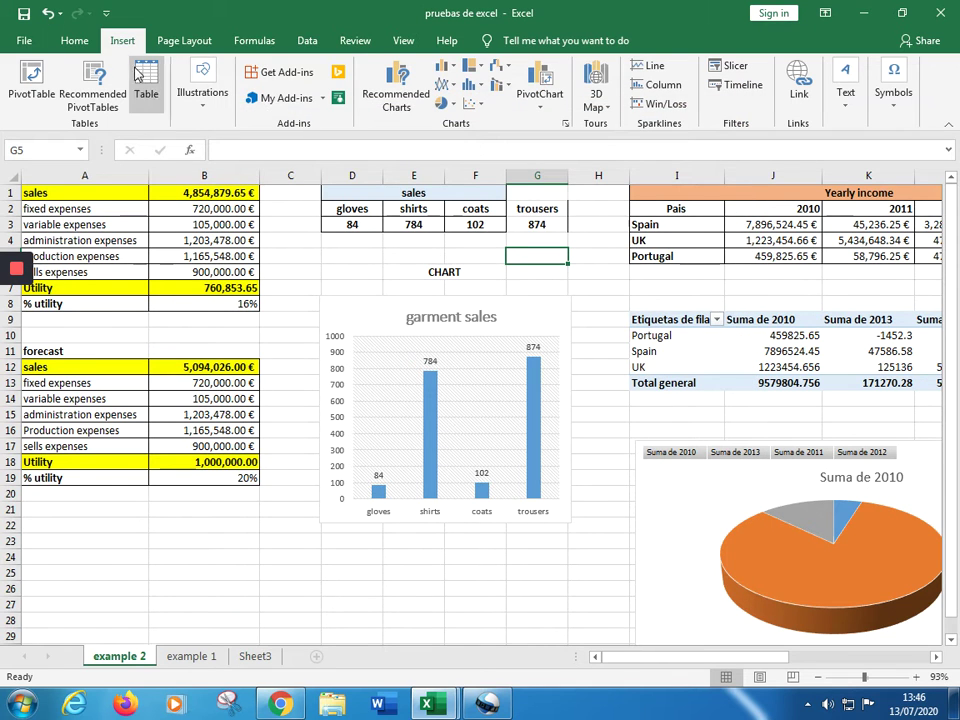
Examine the Stock chart subtypes and the Column subtypes from Stacked Column to 3-D Column, without inserting a chart
{"action": "left_click", "coordinate": [389, 106]}
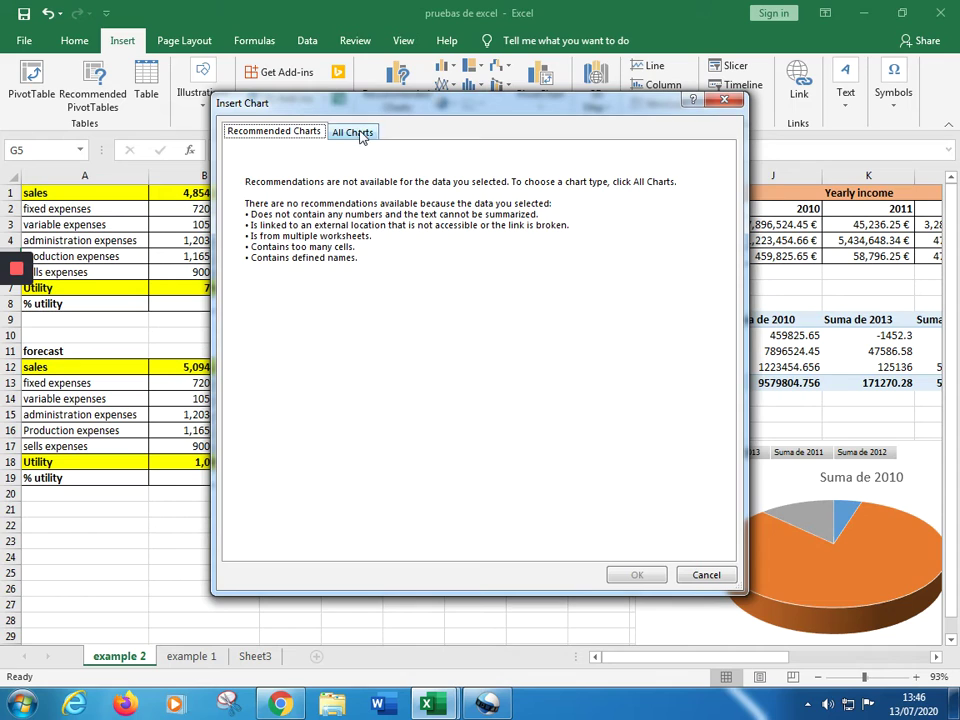
{"action": "left_click", "coordinate": [360, 133]}
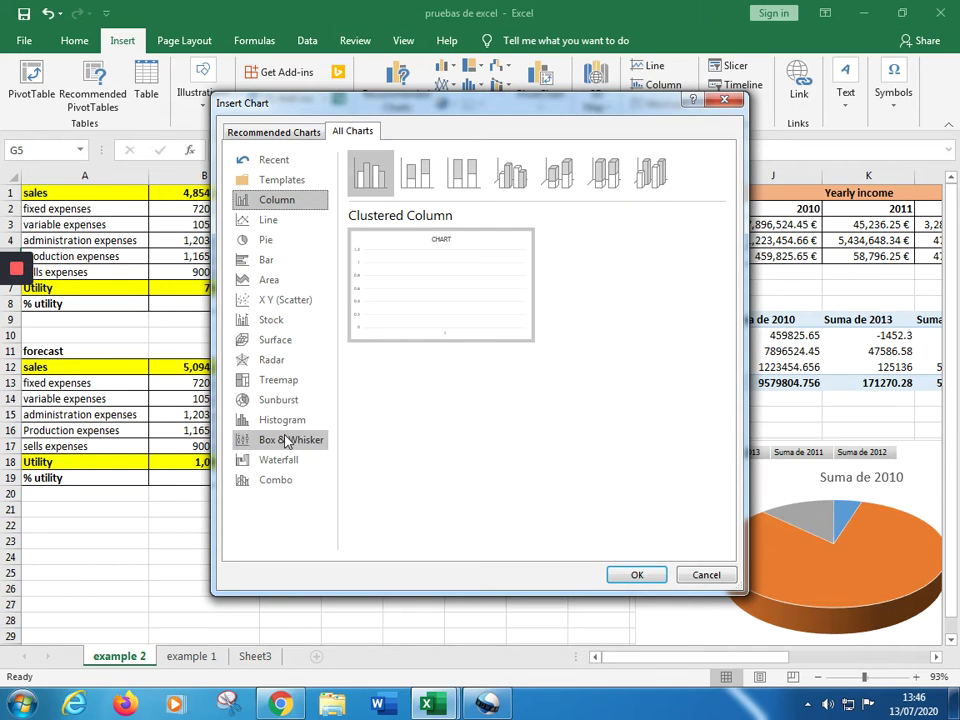
{"action": "left_click", "coordinate": [271, 322]}
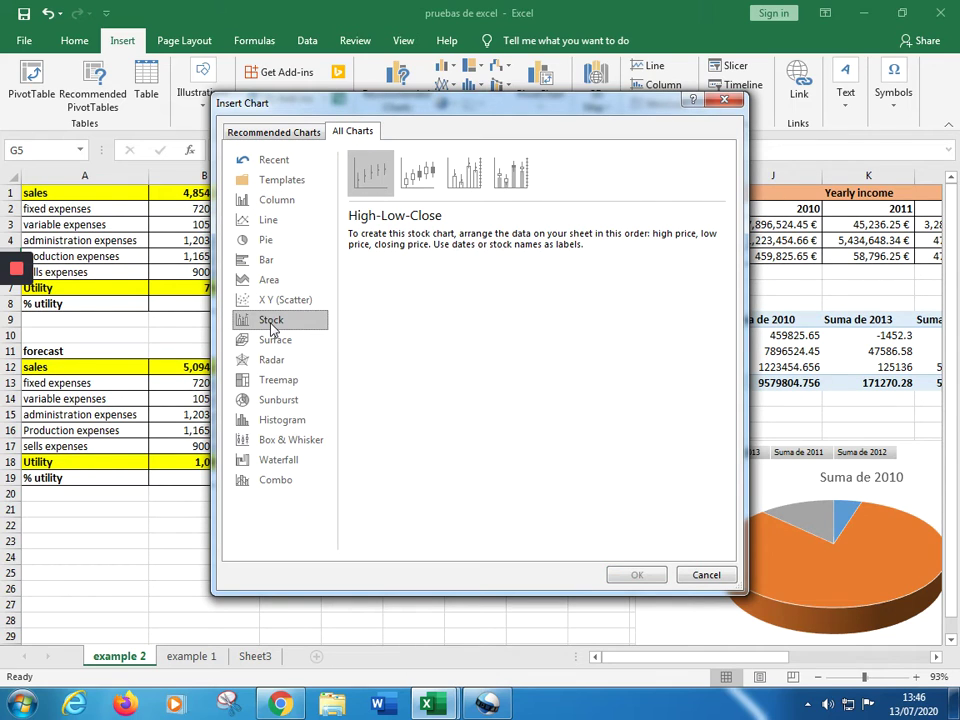
{"action": "left_click", "coordinate": [415, 172]}
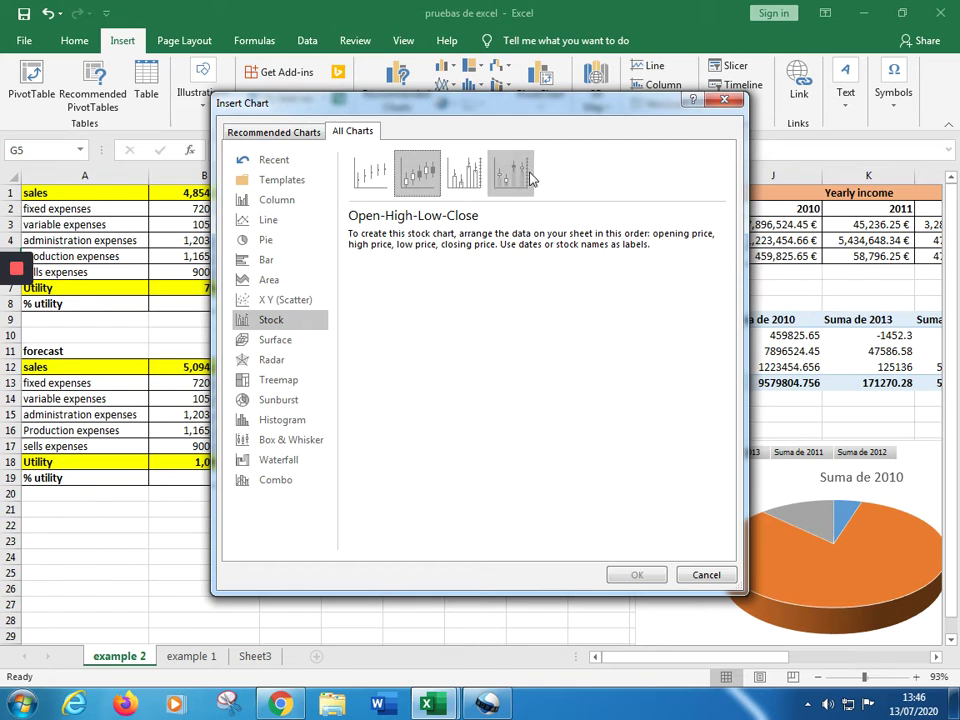
{"action": "left_click", "coordinate": [270, 199]}
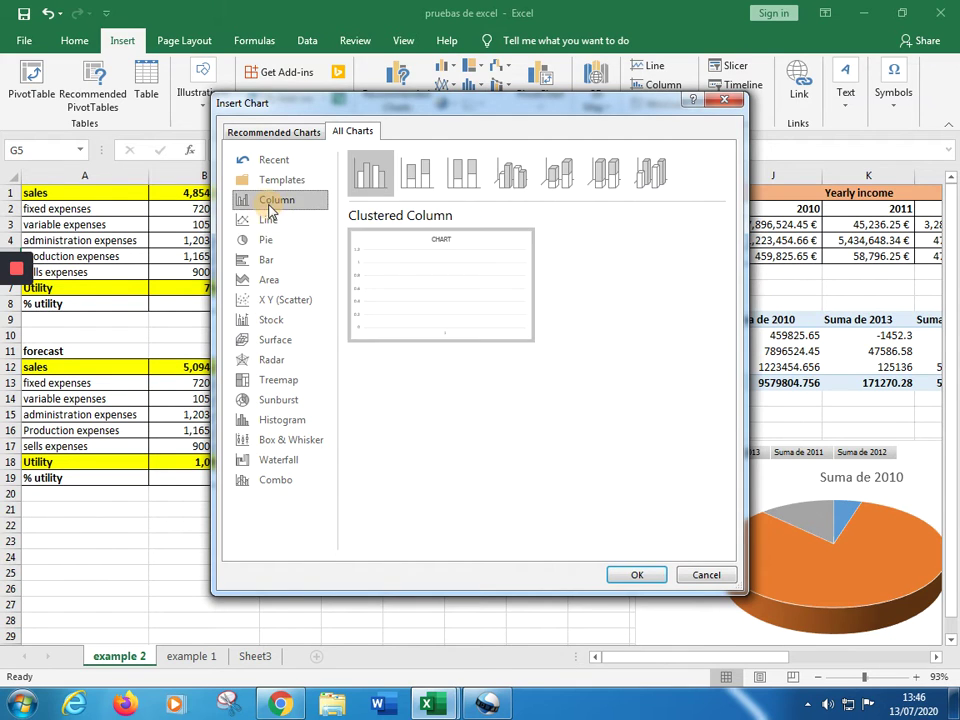
{"action": "left_click", "coordinate": [417, 172]}
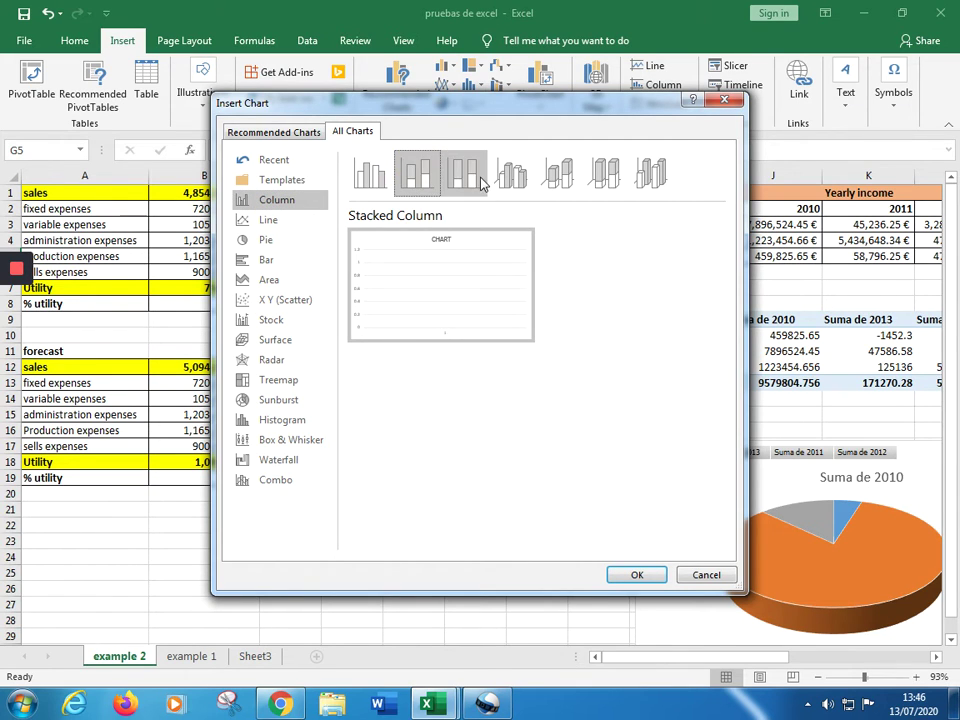
{"action": "left_click", "coordinate": [463, 172]}
{"action": "left_click", "coordinate": [510, 172]}
{"action": "left_click", "coordinate": [557, 176]}
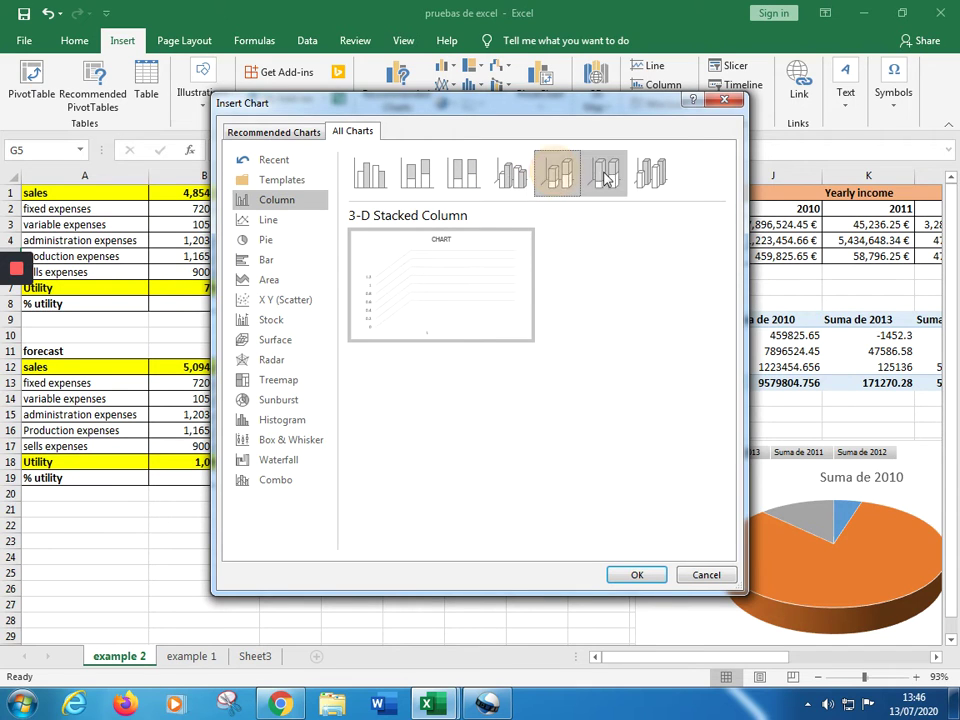
{"action": "left_click", "coordinate": [606, 176]}
{"action": "left_click", "coordinate": [651, 177]}
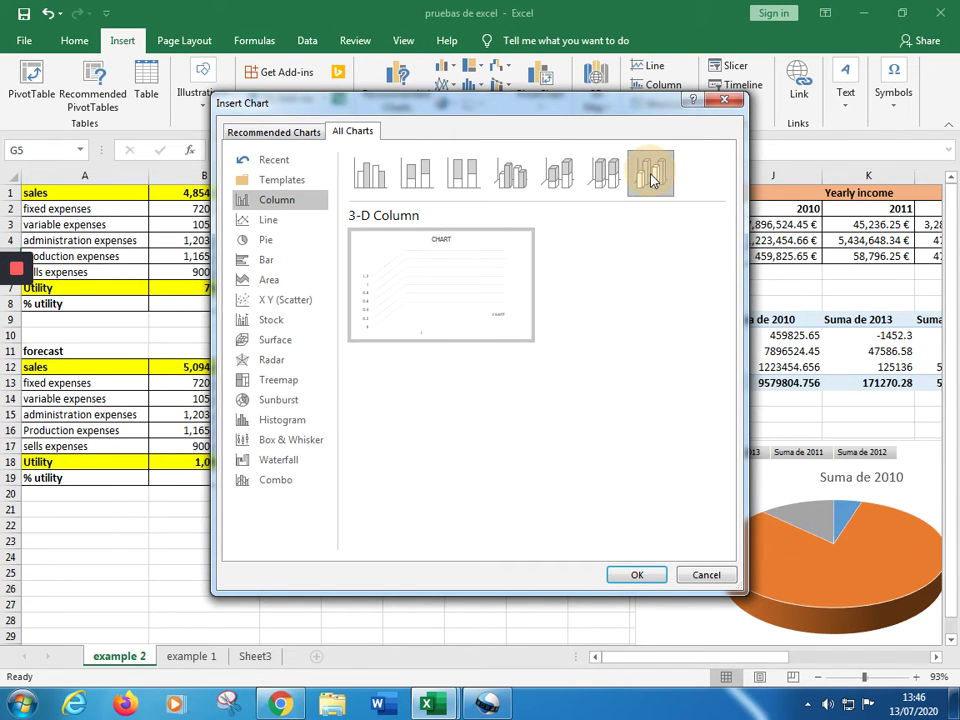
{"action": "left_click", "coordinate": [724, 100]}
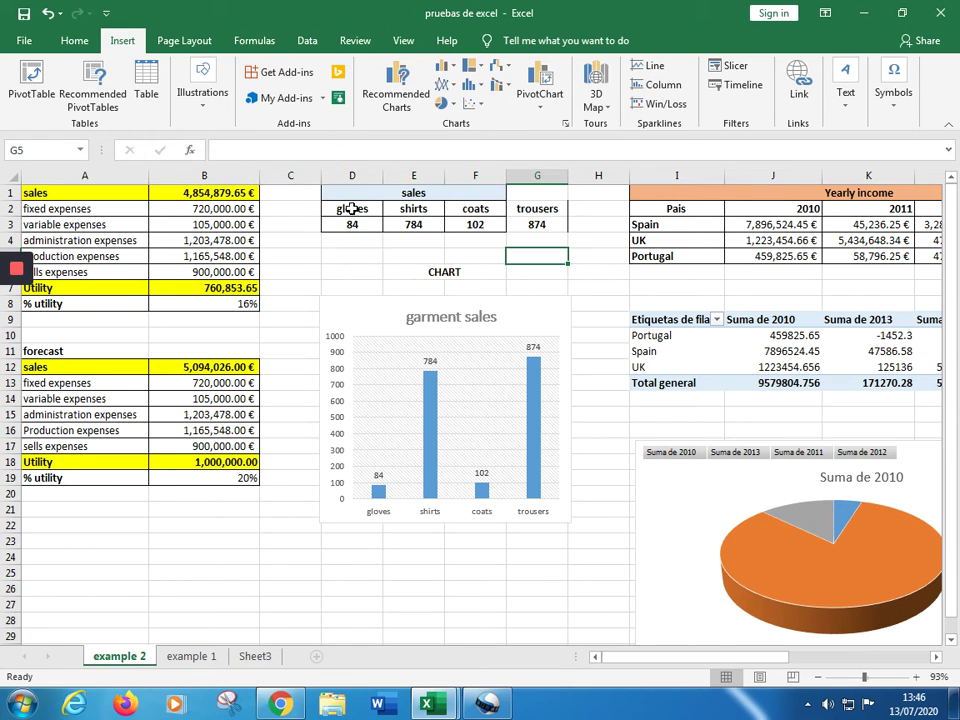
Preview the recommended charts and the Line, Scatter, Bar, Pie, Radar, Treemap and Surface types for the sales range D1:F3
{"action": "left_click_drag", "start_coordinate": [352, 195], "coordinate": [462, 230]}
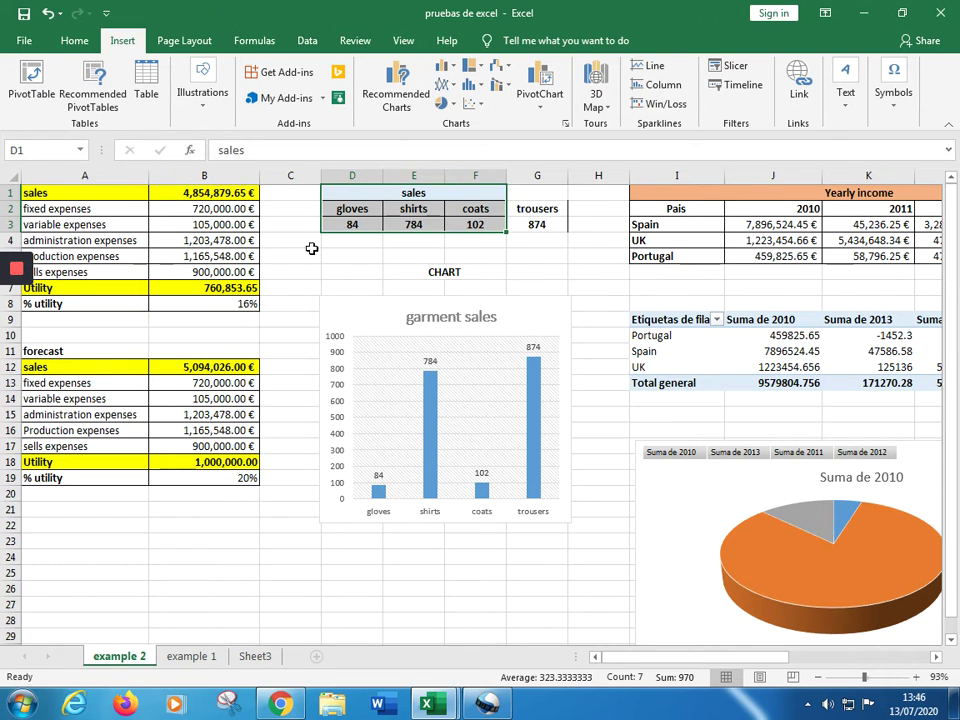
{"action": "left_click", "coordinate": [400, 100]}
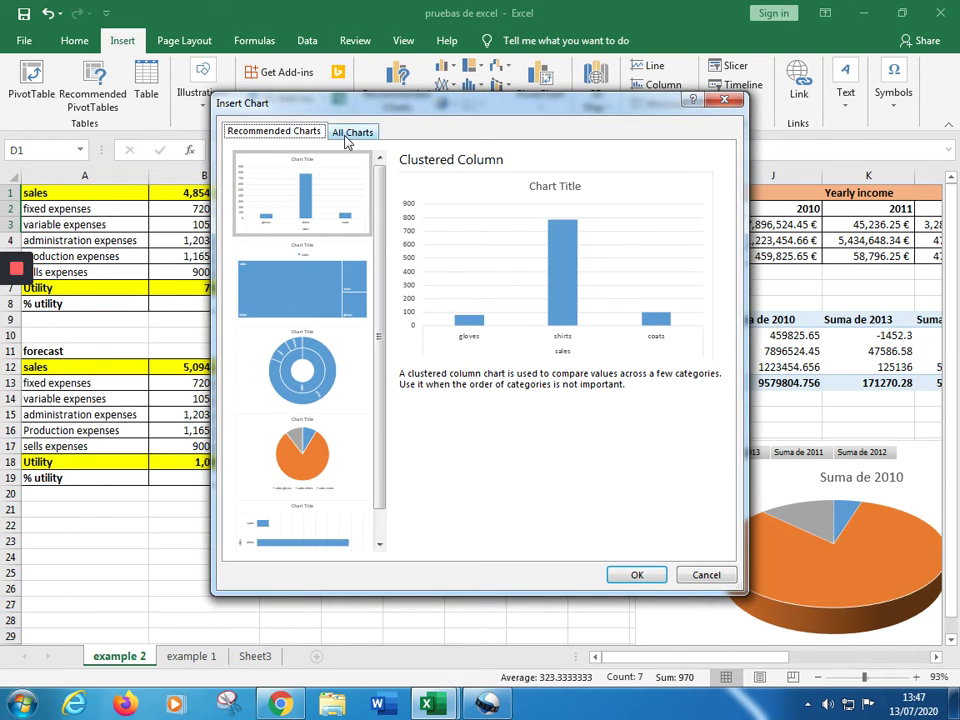
{"action": "left_click_drag", "start_coordinate": [382, 366], "coordinate": [383, 323]}
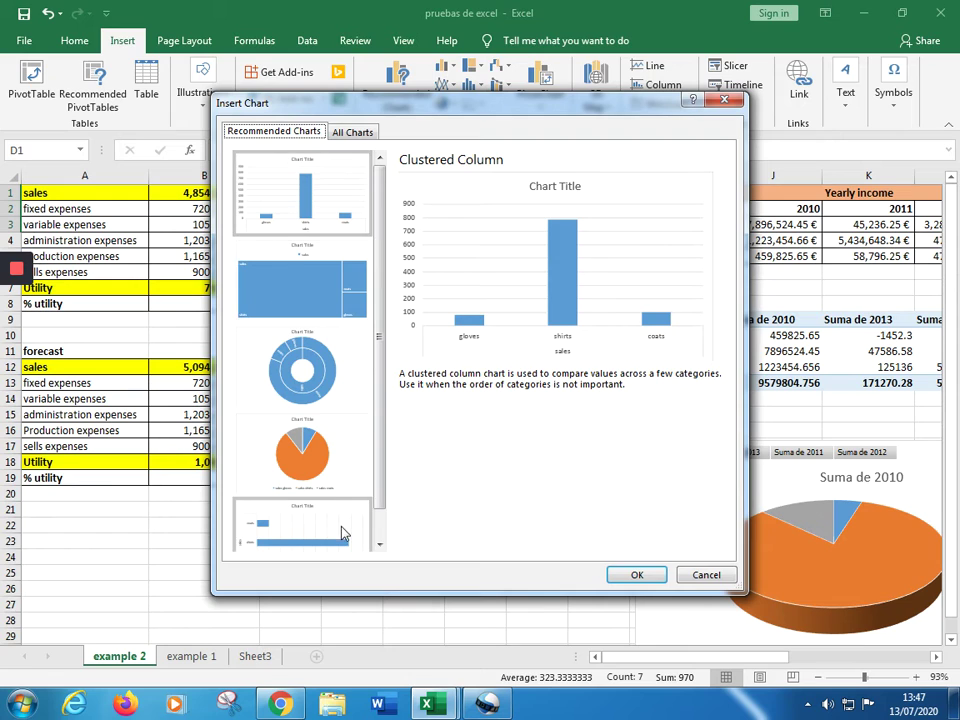
{"action": "left_click", "coordinate": [351, 133]}
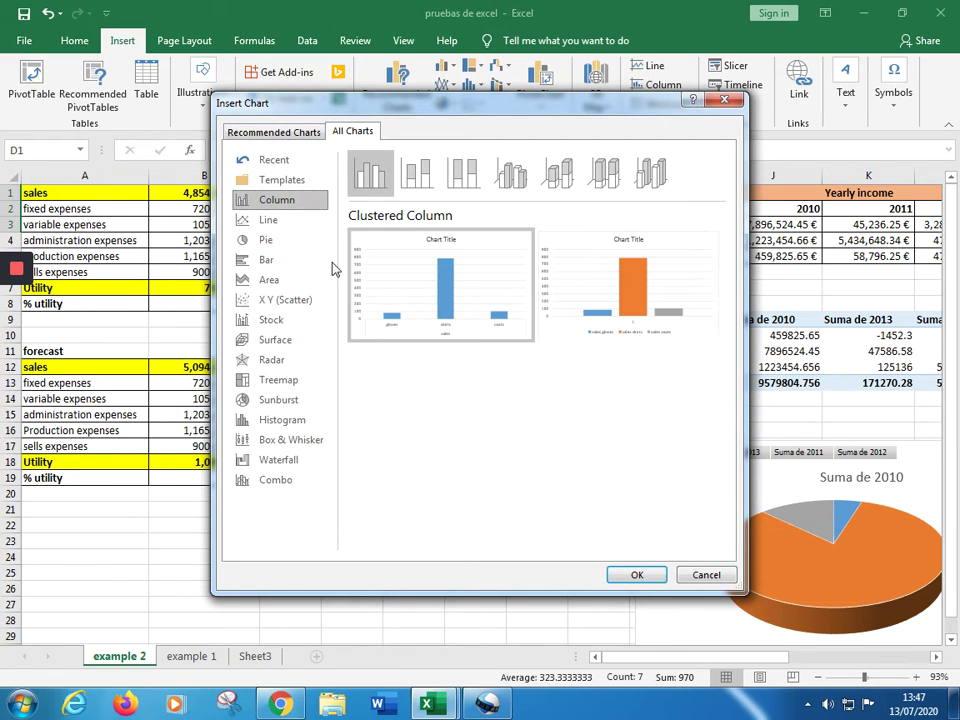
{"action": "left_click", "coordinate": [299, 220]}
{"action": "left_click", "coordinate": [300, 304]}
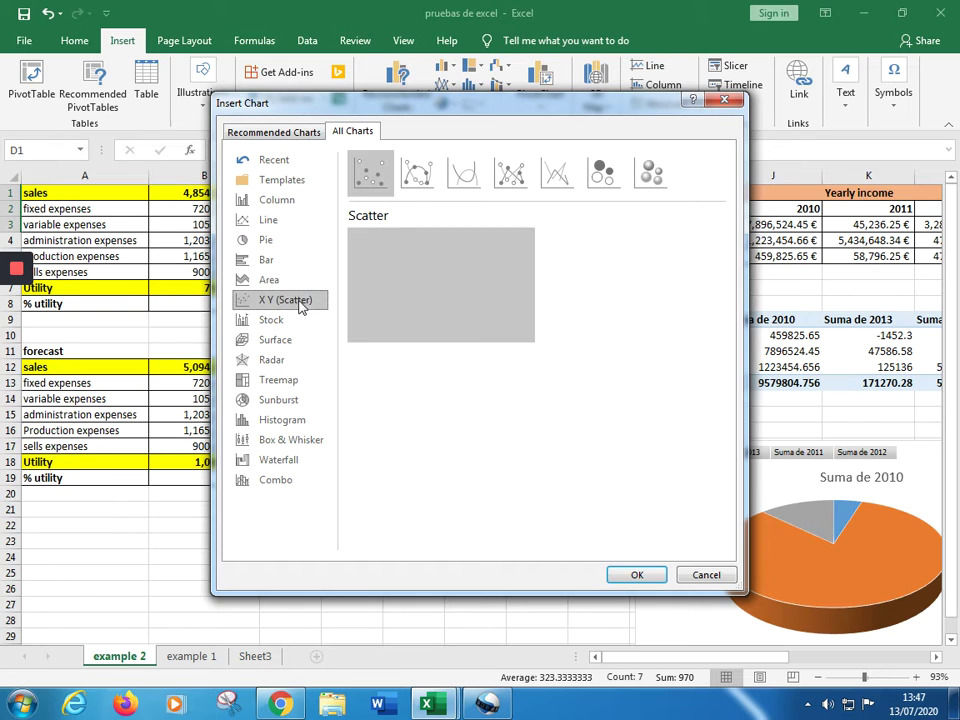
{"action": "left_click", "coordinate": [285, 259]}
{"action": "left_click", "coordinate": [286, 245]}
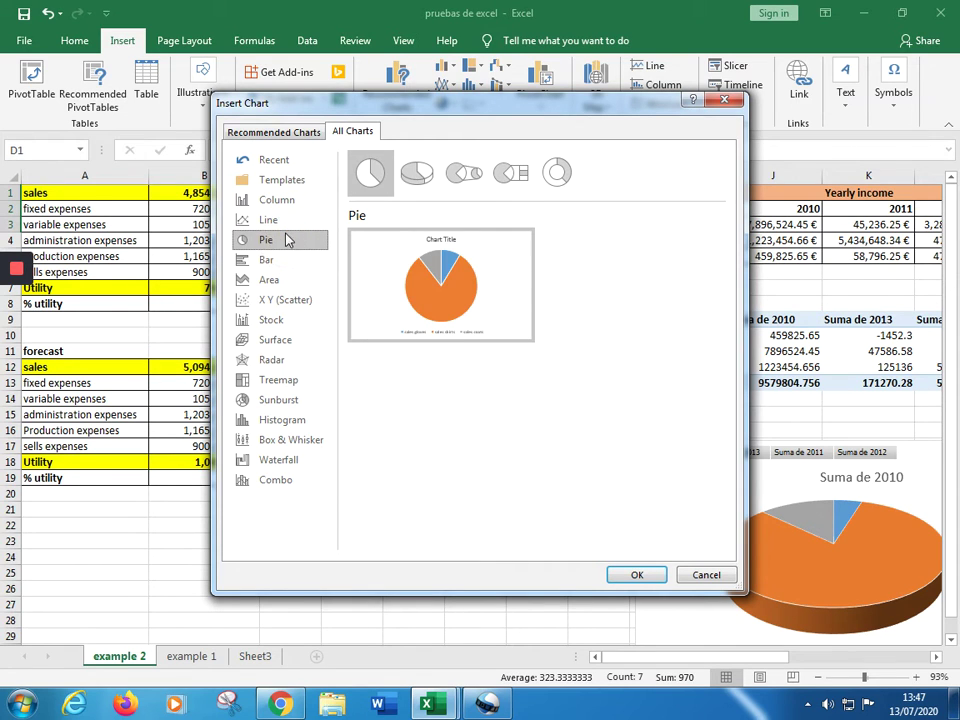
{"action": "left_click", "coordinate": [287, 221]}
{"action": "left_click", "coordinate": [299, 362]}
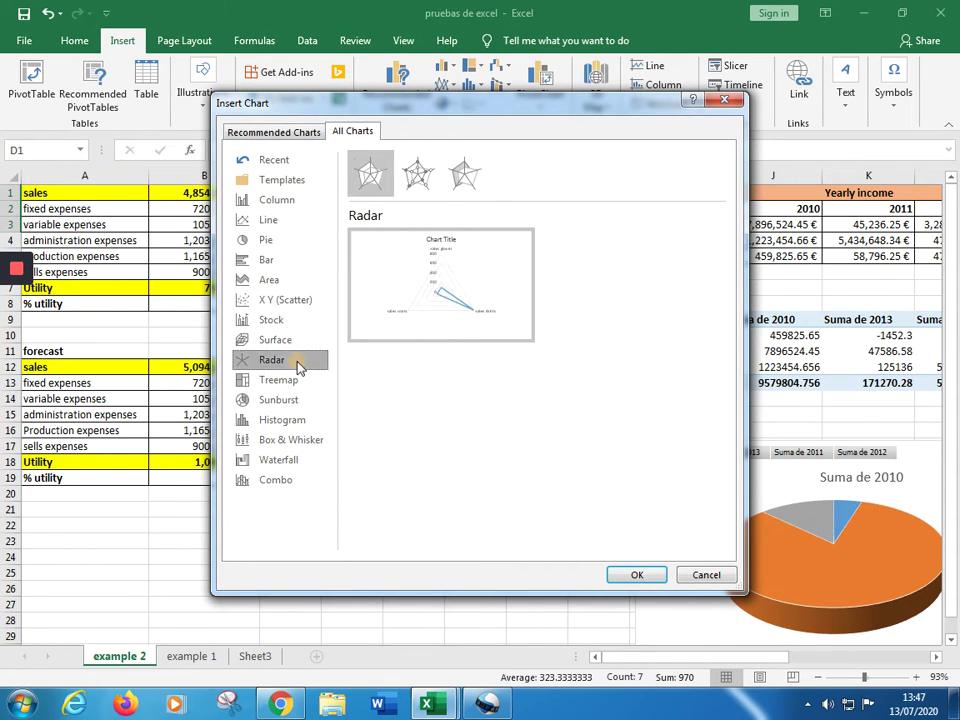
{"action": "left_click", "coordinate": [310, 380]}
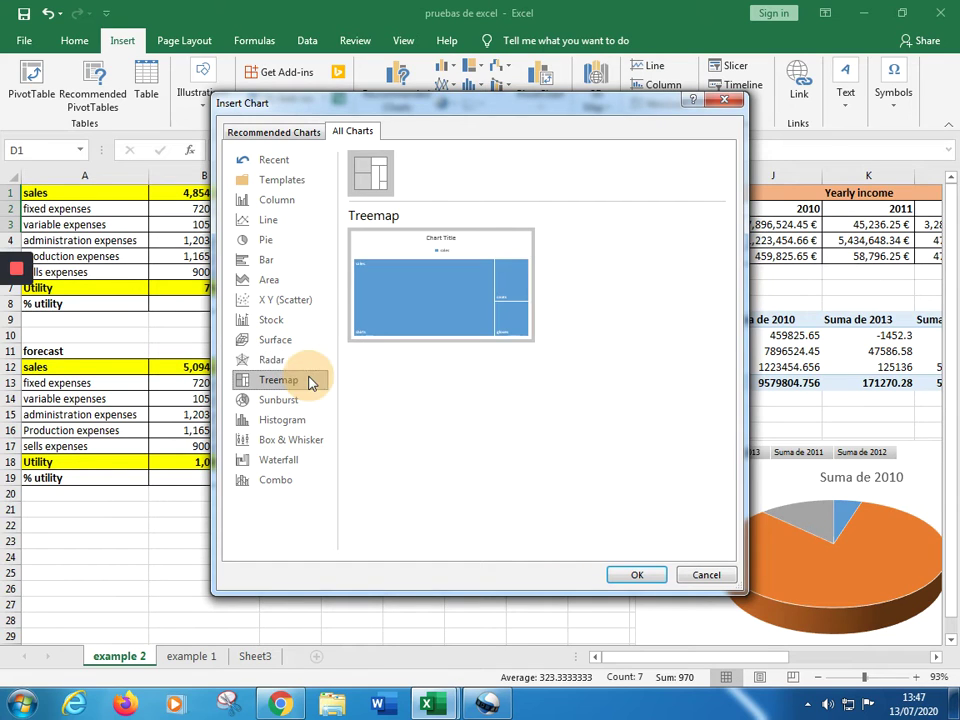
{"action": "left_click", "coordinate": [310, 343]}
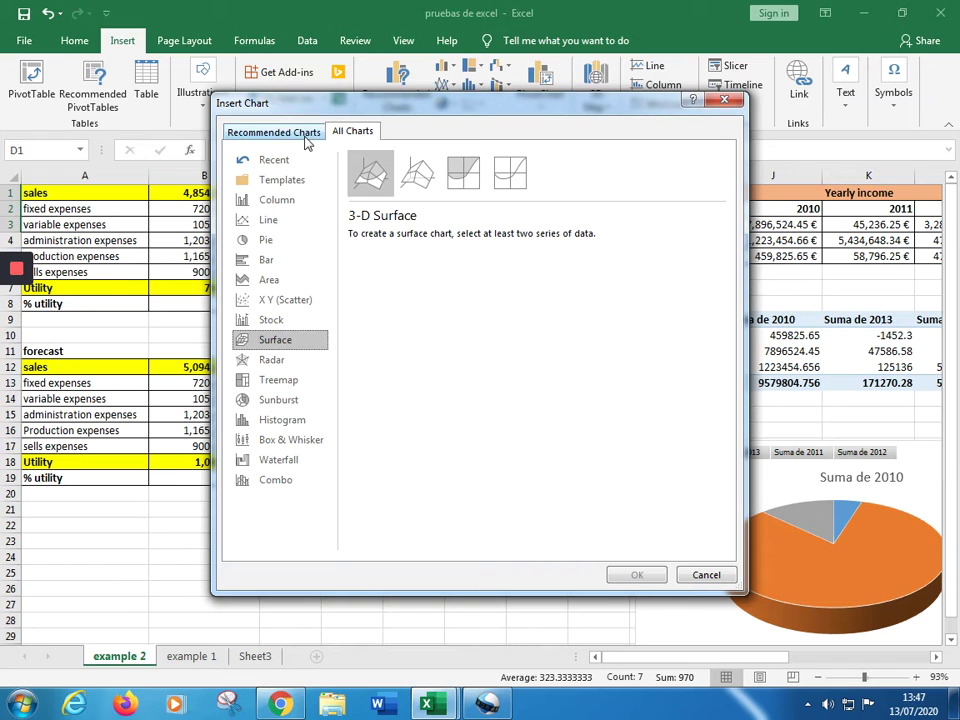
Compare the Stacked and Clustered Column previews and insert a Clustered Column chart of the sales range D1:F3
{"action": "left_click", "coordinate": [307, 208]}
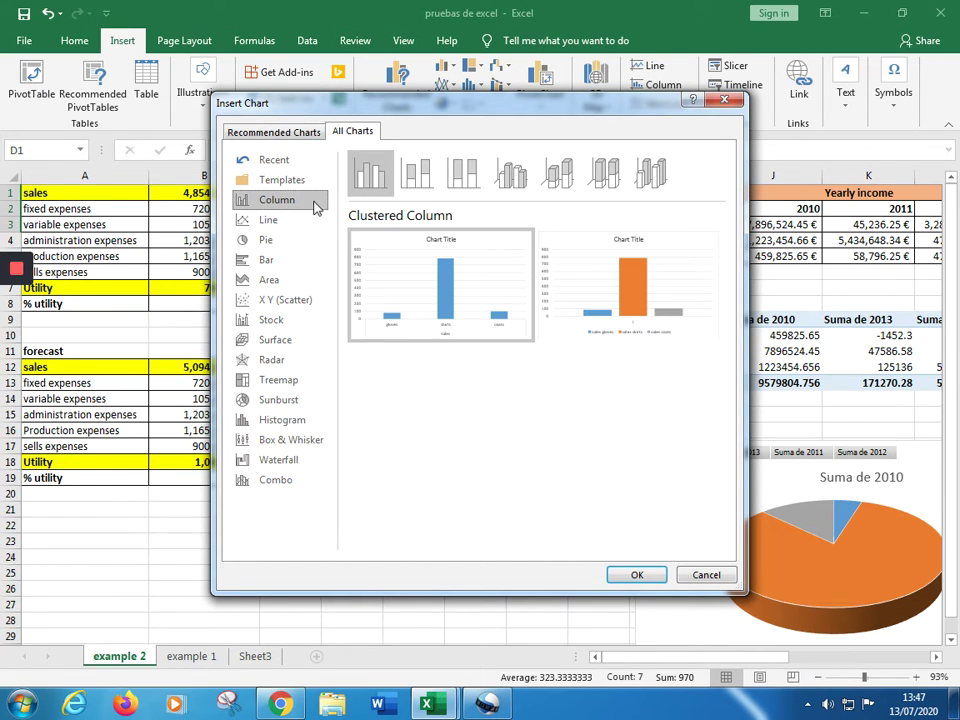
{"action": "left_click", "coordinate": [432, 178]}
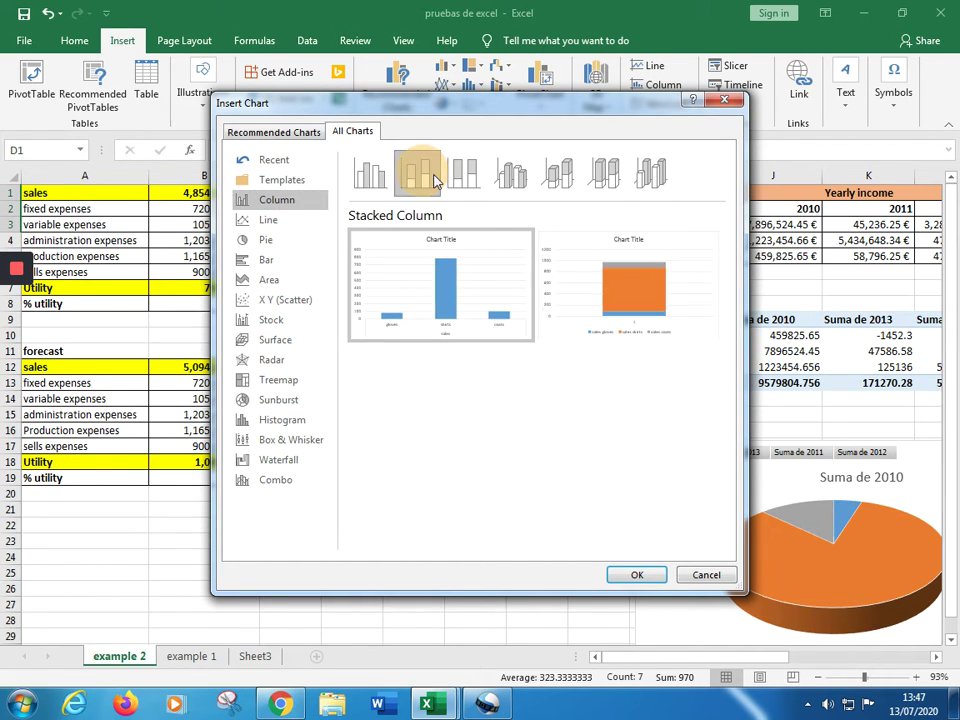
{"action": "left_click", "coordinate": [379, 178]}
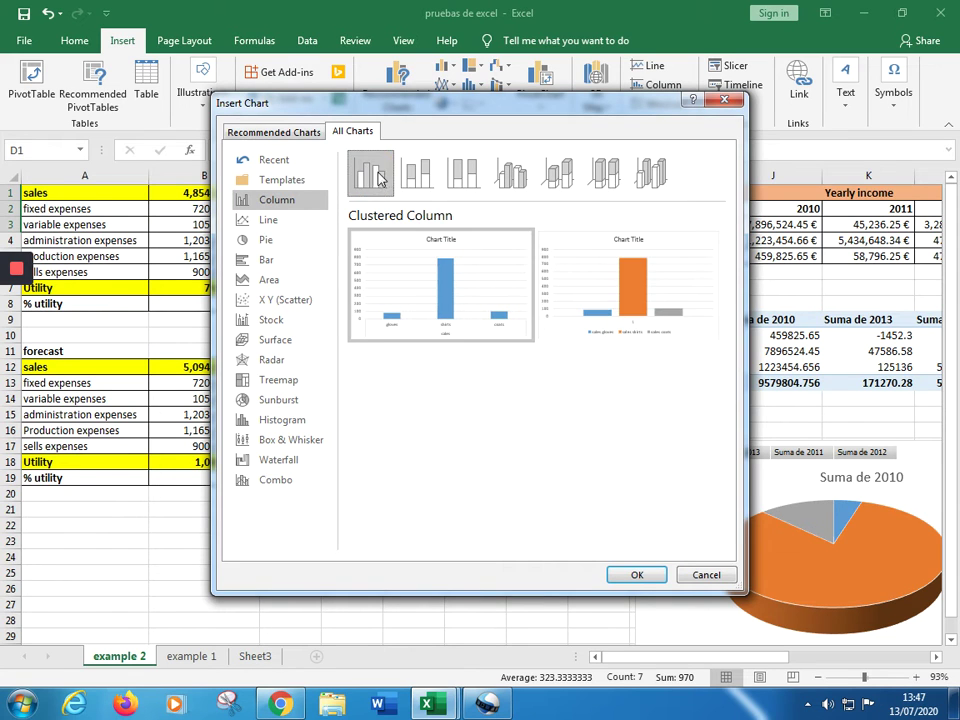
{"action": "mouse_move", "coordinate": [516, 268]}
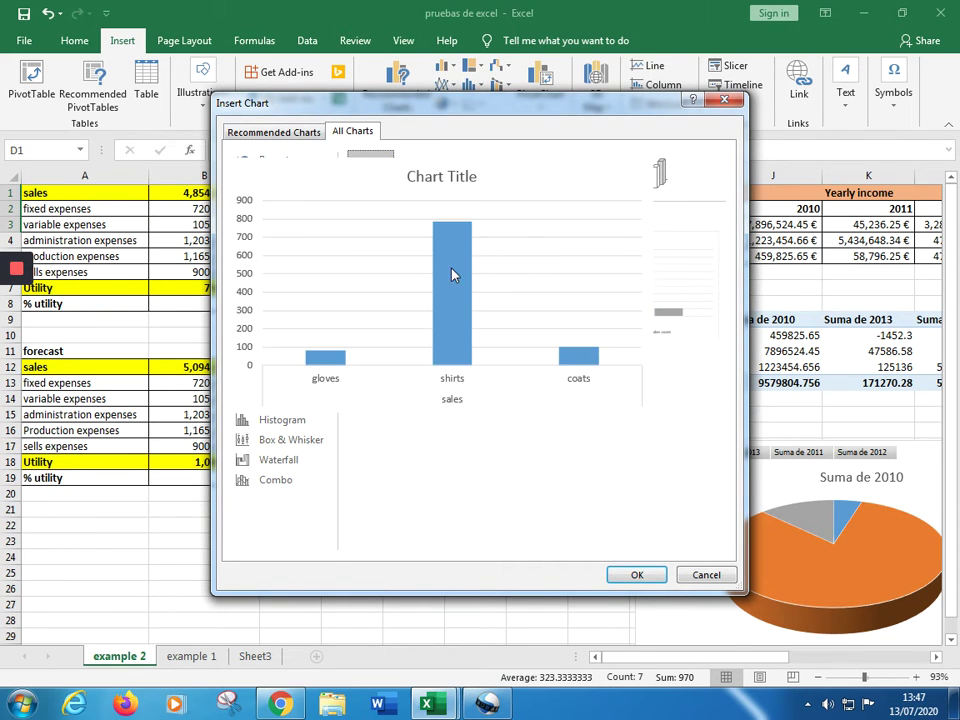
{"action": "left_click", "coordinate": [637, 575]}
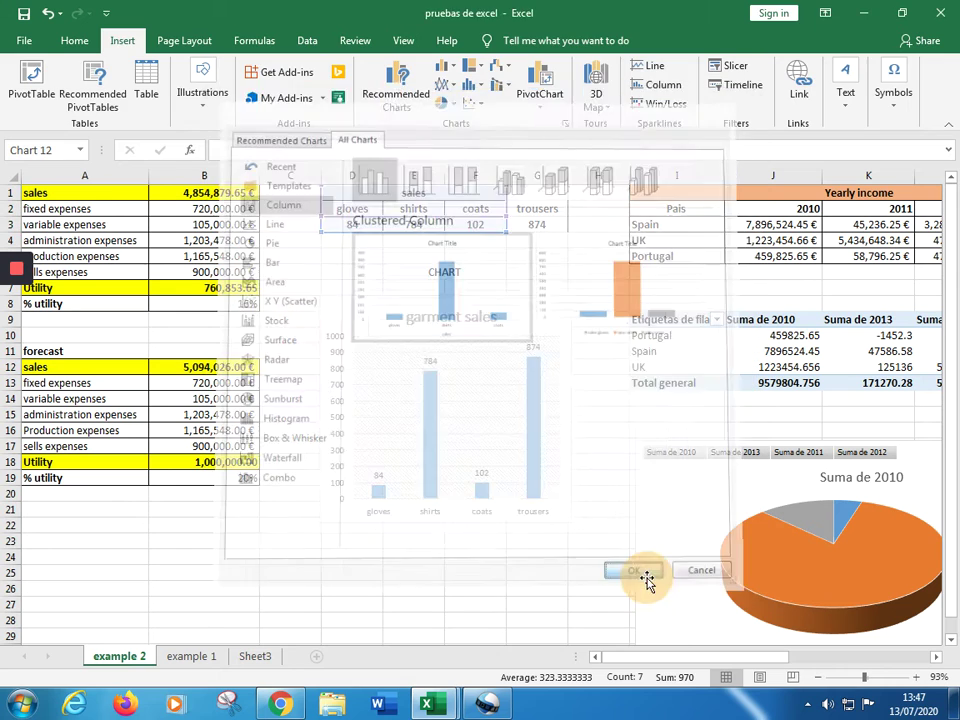
Move the new column chart to just below the CHART label, over the existing garment sales chart
{"action": "mouse_move", "coordinate": [579, 332]}
{"action": "left_mouse_down"}
{"action": "mouse_move", "coordinate": [602, 524]}
{"action": "mouse_move", "coordinate": [510, 324]}
{"action": "mouse_move", "coordinate": [545, 298]}
{"action": "mouse_move", "coordinate": [570, 313]}
{"action": "mouse_move", "coordinate": [589, 435]}
{"action": "mouse_move", "coordinate": [579, 547]}
{"action": "left_mouse_up"}
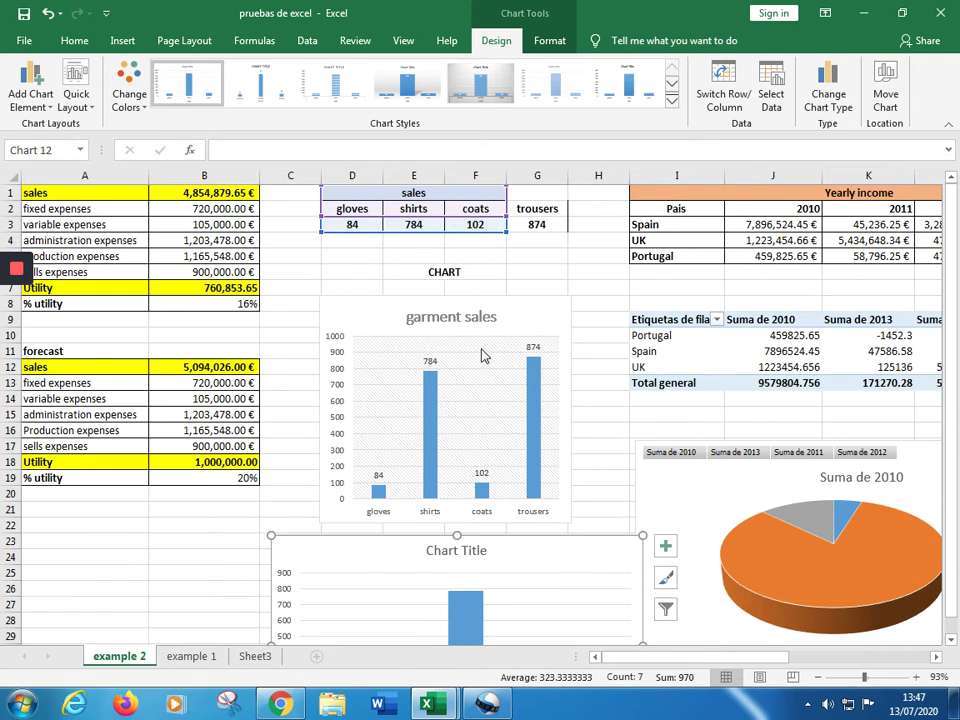
{"action": "left_click", "coordinate": [536, 565]}
{"action": "left_click_drag", "start_coordinate": [541, 556], "coordinate": [514, 311]}
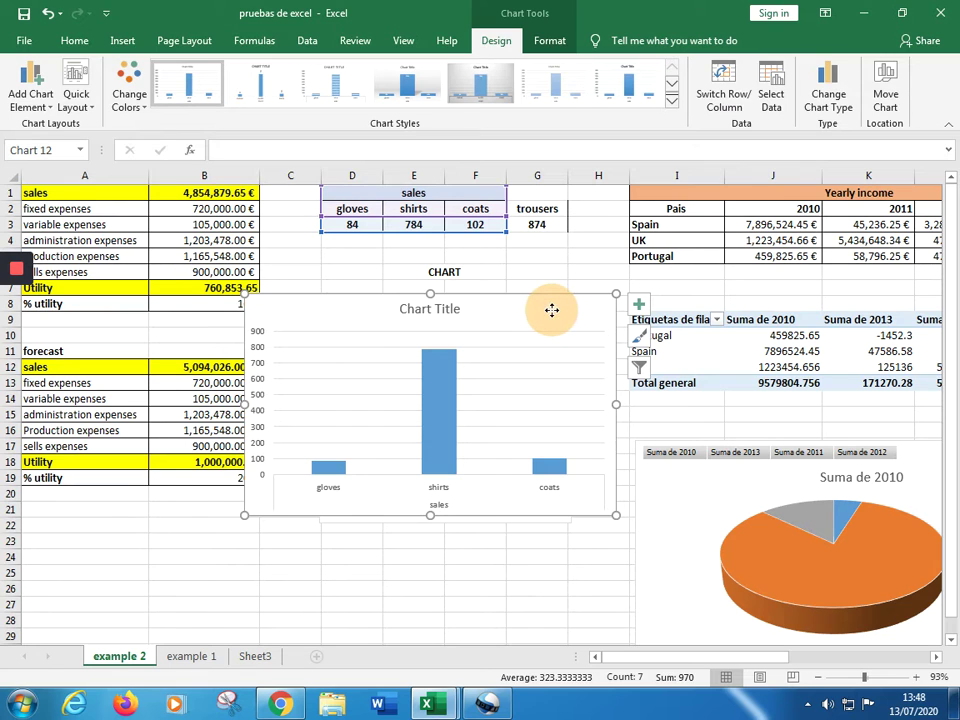
{"action": "mouse_move", "coordinate": [551, 311]}
{"action": "left_mouse_down"}
{"action": "mouse_move", "coordinate": [536, 283]}
{"action": "mouse_move", "coordinate": [537, 304]}
{"action": "left_mouse_up"}
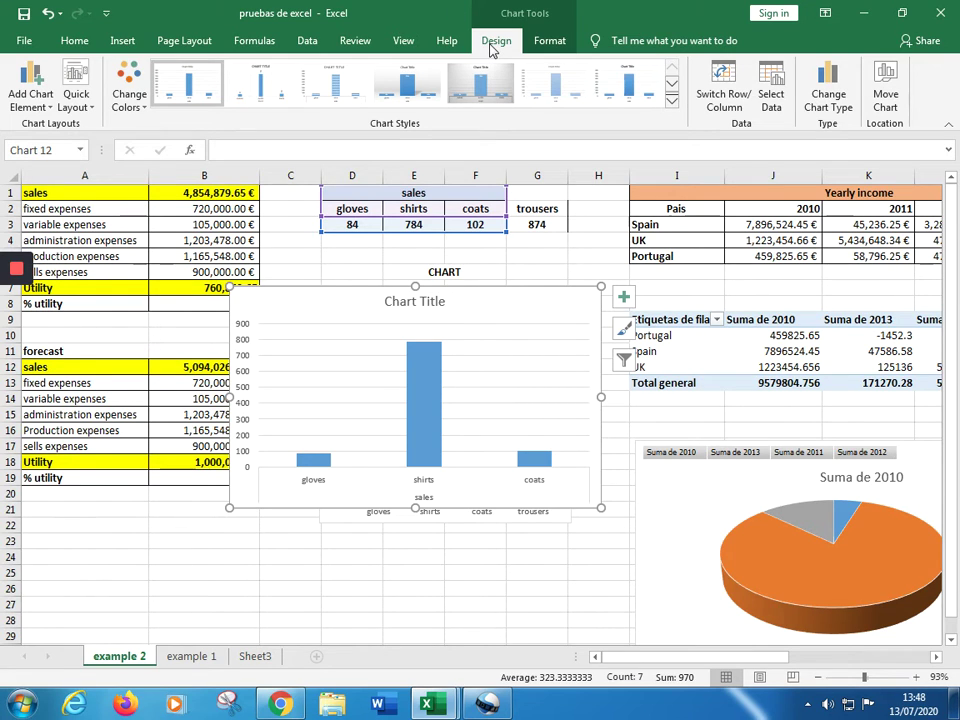
Set the new column chart's source data to D2:G3 and shift the chart slightly so it sits between the neighbouring tables
{"action": "left_click", "coordinate": [775, 82]}
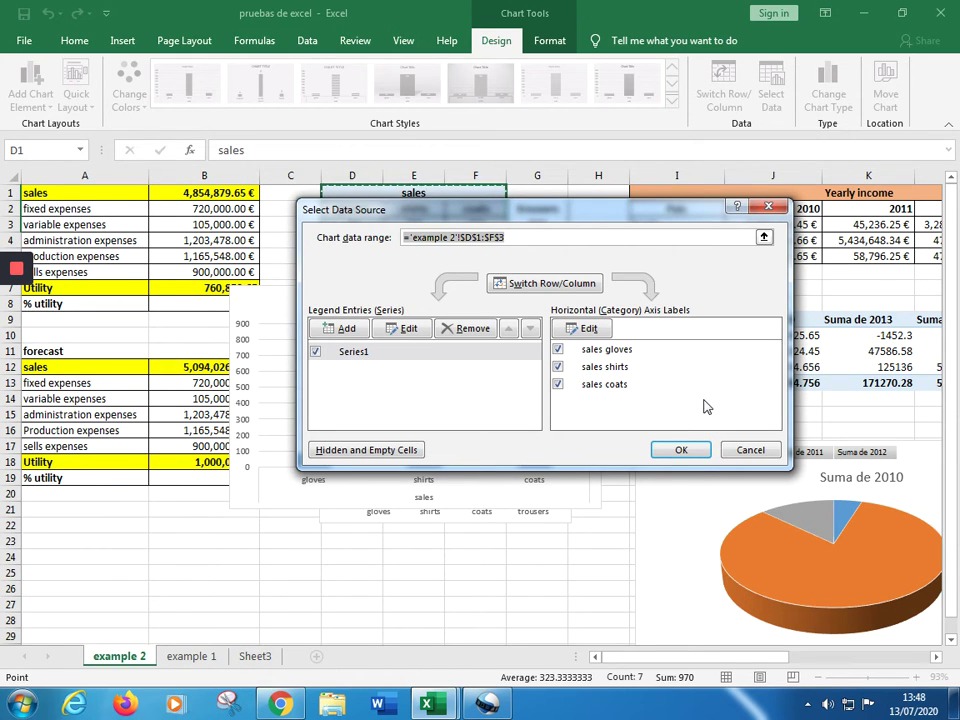
{"action": "left_click_drag", "start_coordinate": [551, 210], "coordinate": [548, 243]}
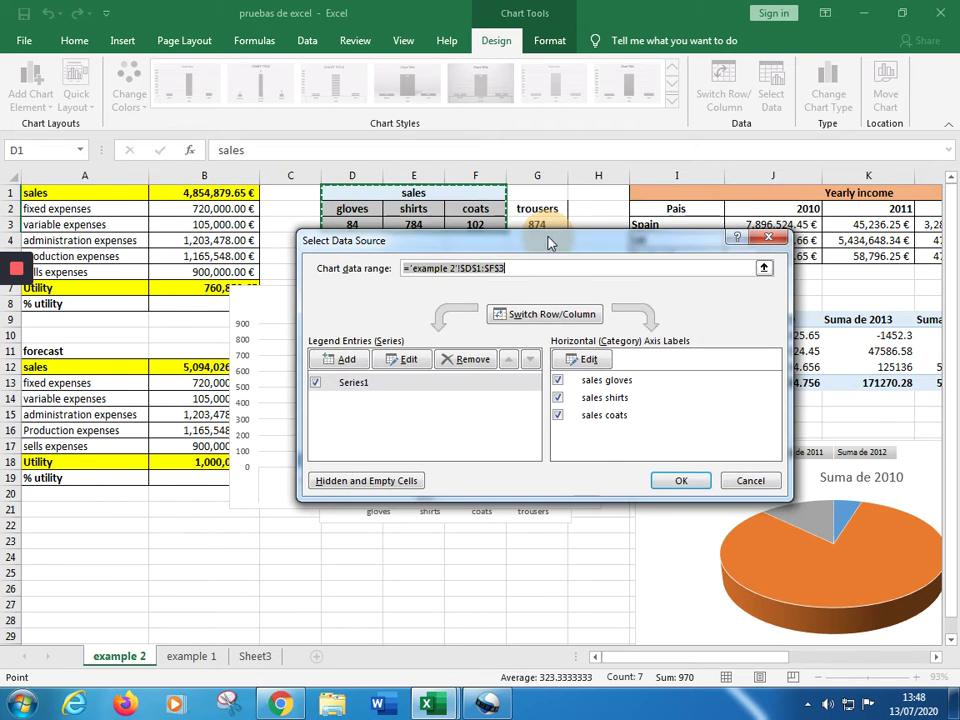
{"action": "left_click", "coordinate": [764, 268]}
{"action": "left_click_drag", "start_coordinate": [352, 208], "coordinate": [535, 231]}
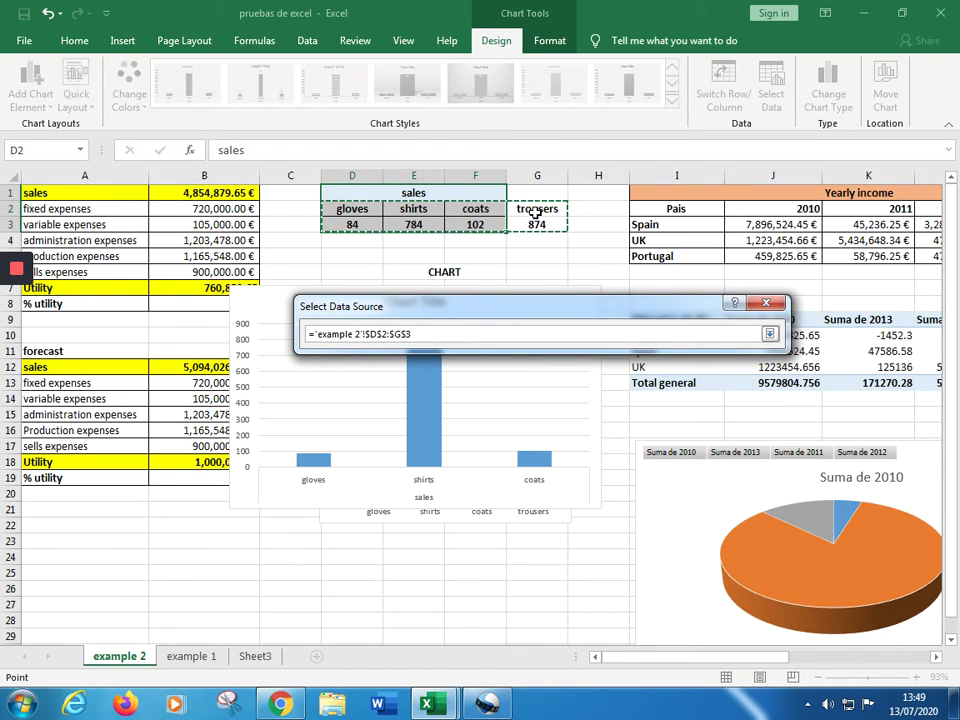
{"action": "left_click", "coordinate": [769, 333]}
{"action": "left_click", "coordinate": [678, 546]}
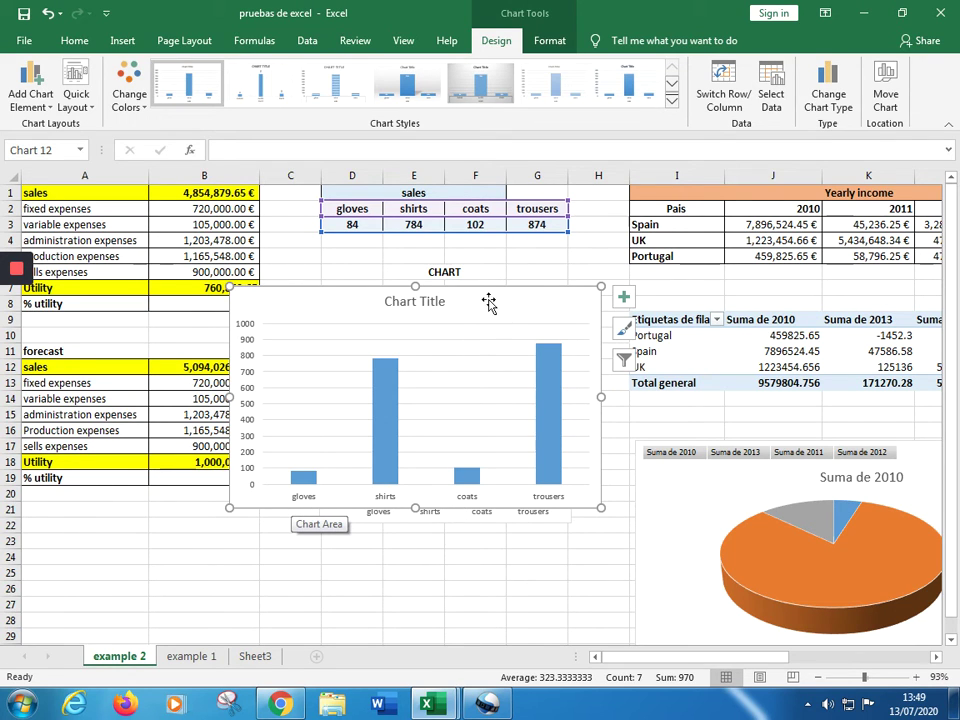
{"action": "mouse_move", "coordinate": [491, 300]}
{"action": "left_mouse_down"}
{"action": "mouse_move", "coordinate": [508, 349]}
{"action": "mouse_move", "coordinate": [491, 317]}
{"action": "mouse_move", "coordinate": [514, 300]}
{"action": "left_mouse_up"}
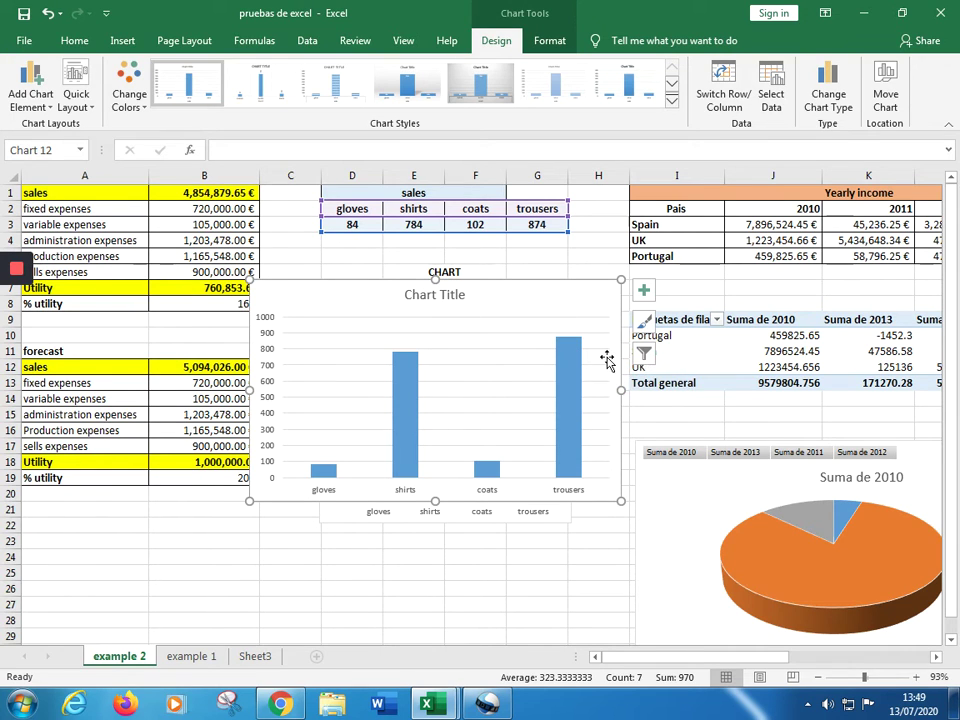
Examine the chart elements list, the available chart styles including Style 14, and the colour palettes for the new column chart
{"action": "left_click", "coordinate": [644, 291]}
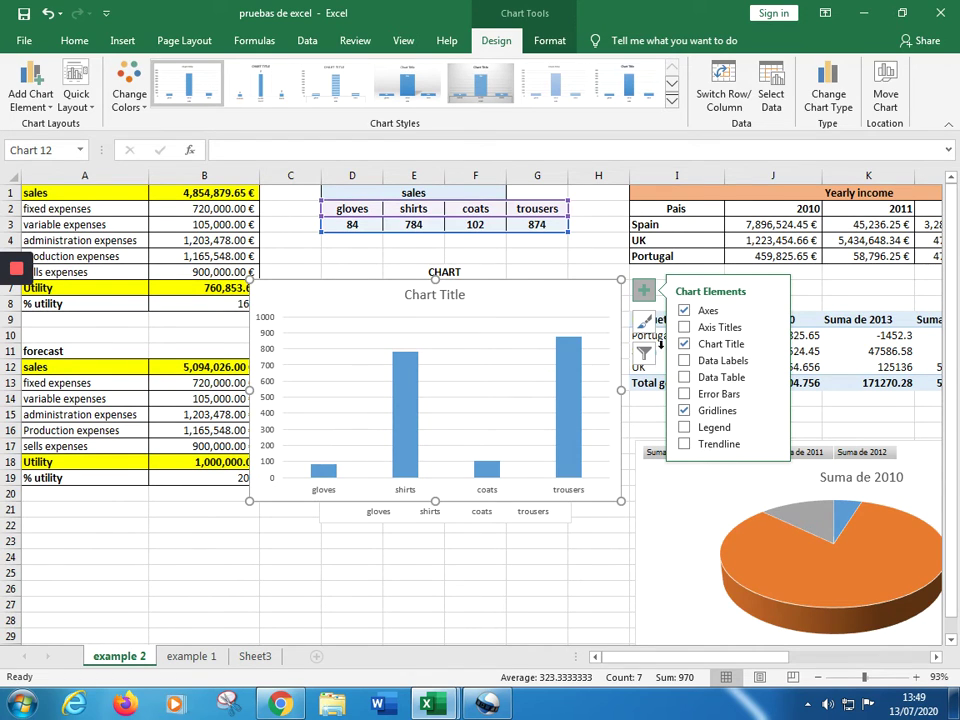
{"action": "left_click", "coordinate": [645, 324]}
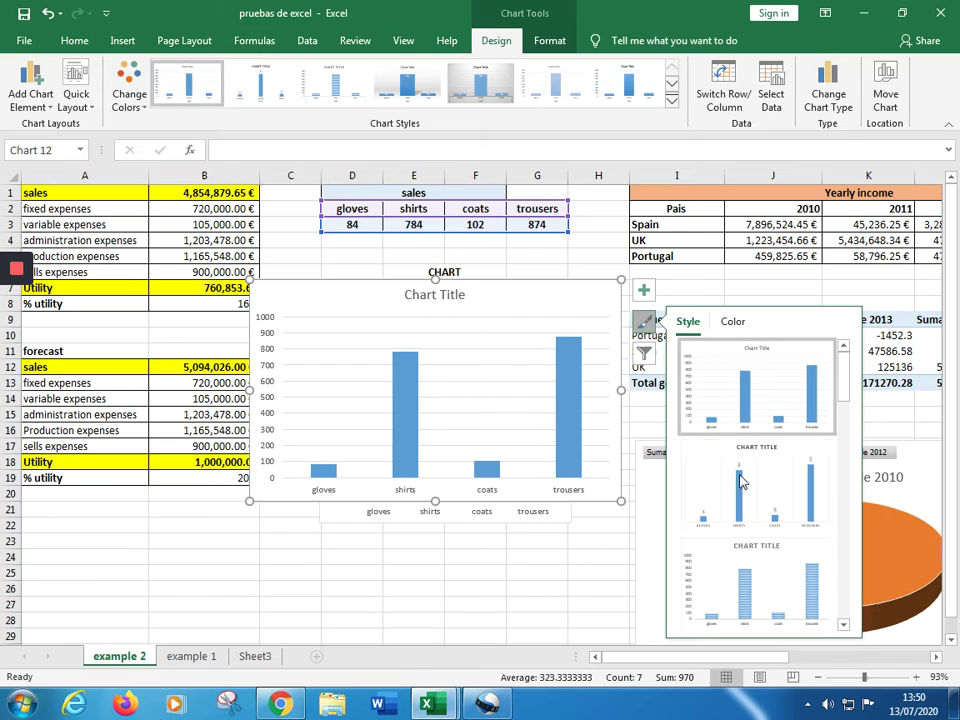
{"action": "scroll", "coordinate": [740, 500], "scroll_direction": "down", "scroll_amount": 2}
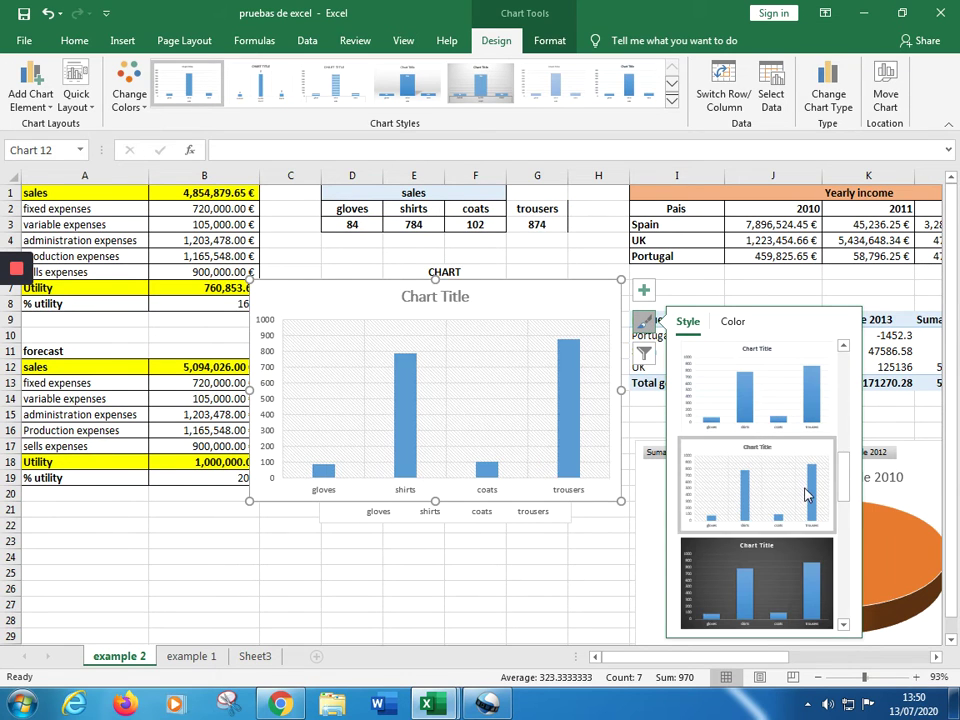
{"action": "scroll", "coordinate": [808, 495], "scroll_direction": "down", "scroll_amount": 3}
{"action": "mouse_move", "coordinate": [849, 522]}
{"action": "left_mouse_down"}
{"action": "mouse_move", "coordinate": [851, 576]}
{"action": "mouse_move", "coordinate": [845, 567]}
{"action": "left_mouse_up"}
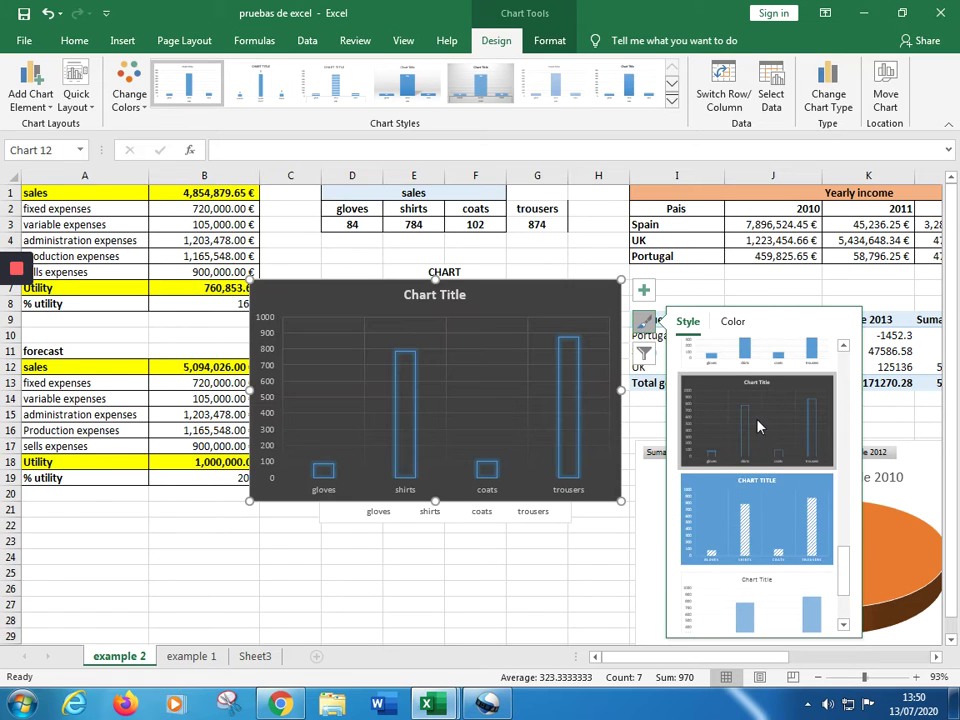
{"action": "left_click", "coordinate": [788, 512]}
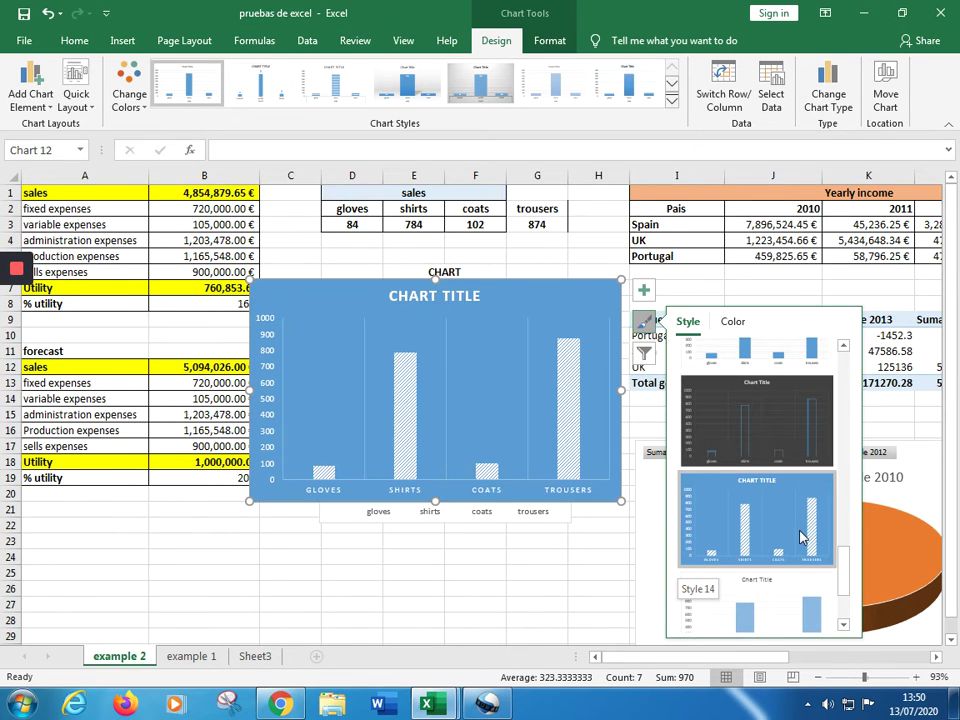
{"action": "mouse_move", "coordinate": [846, 572]}
{"action": "left_mouse_down"}
{"action": "mouse_move", "coordinate": [846, 606]}
{"action": "mouse_move", "coordinate": [825, 490]}
{"action": "mouse_move", "coordinate": [840, 378]}
{"action": "left_mouse_up"}
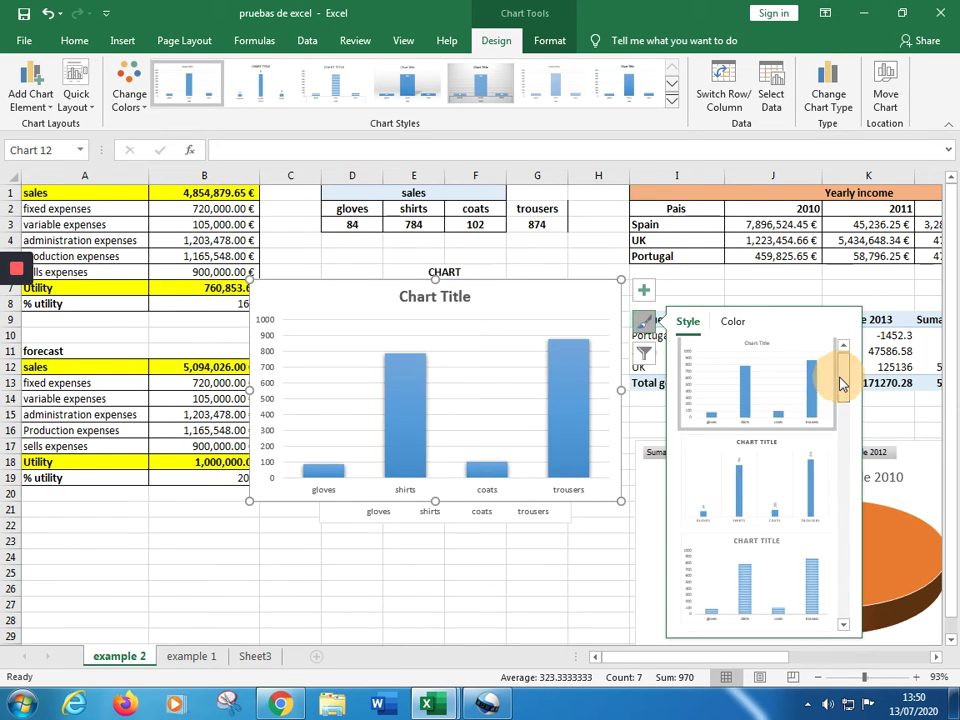
{"action": "left_click", "coordinate": [733, 321]}
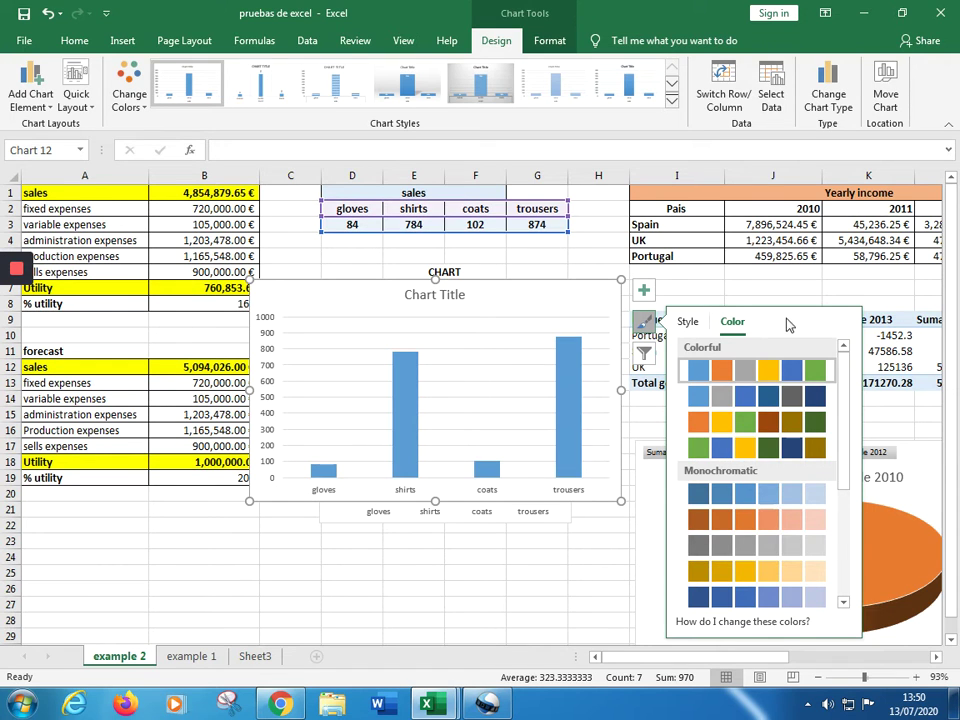
Try excluding the gloves and shirts categories in turn in the chart filter, restoring each one without applying a change
{"action": "left_click", "coordinate": [646, 355]}
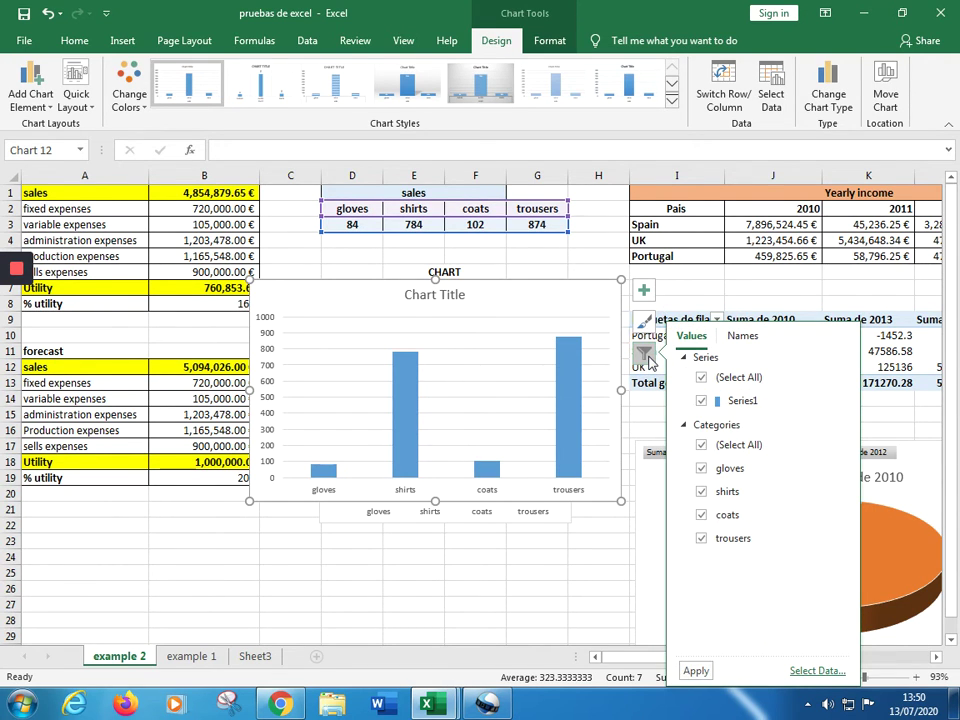
{"action": "left_click", "coordinate": [701, 472]}
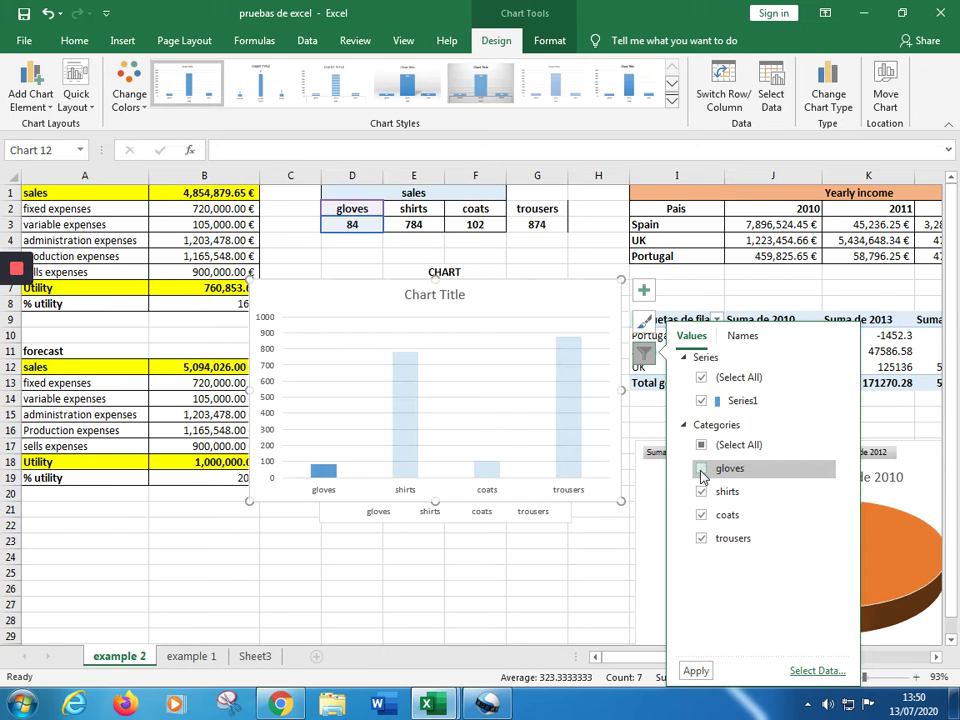
{"action": "left_click", "coordinate": [701, 469]}
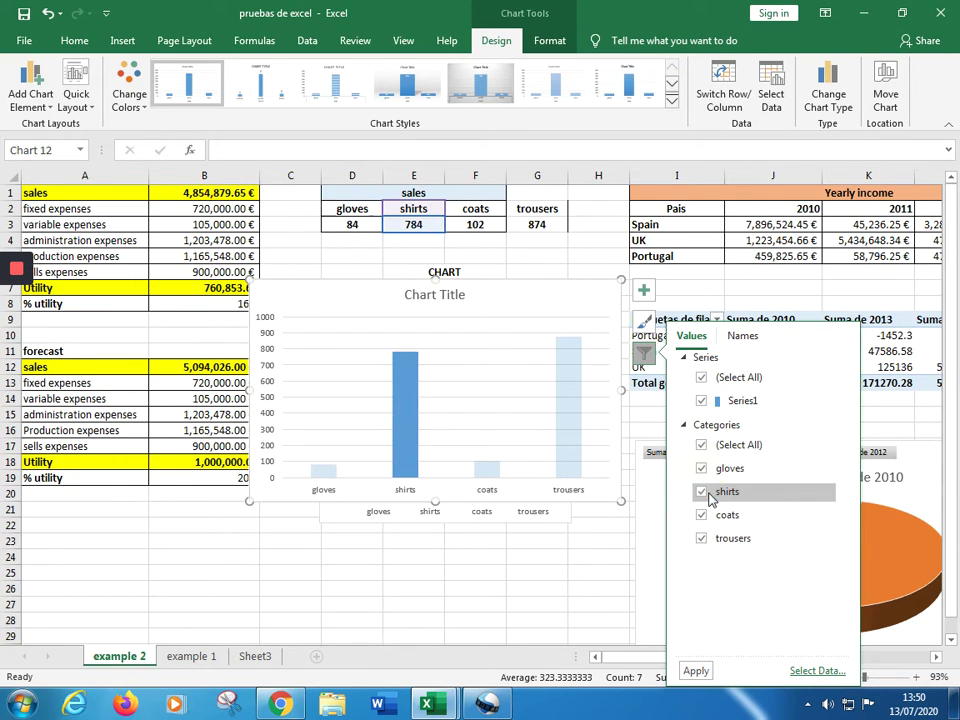
{"action": "left_click", "coordinate": [704, 494]}
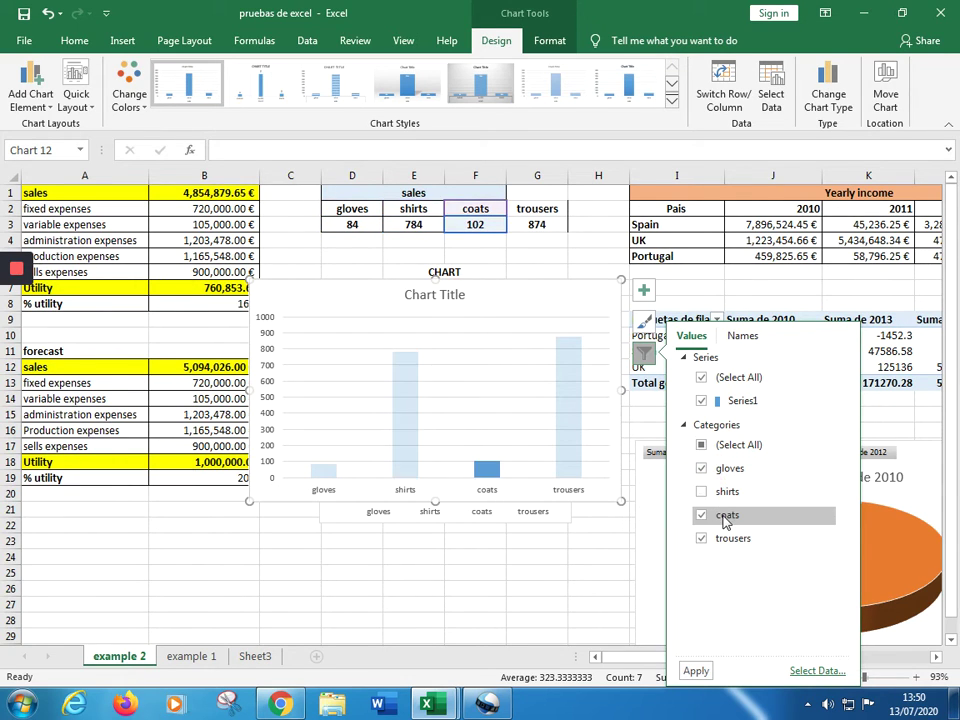
{"action": "left_click", "coordinate": [701, 491]}
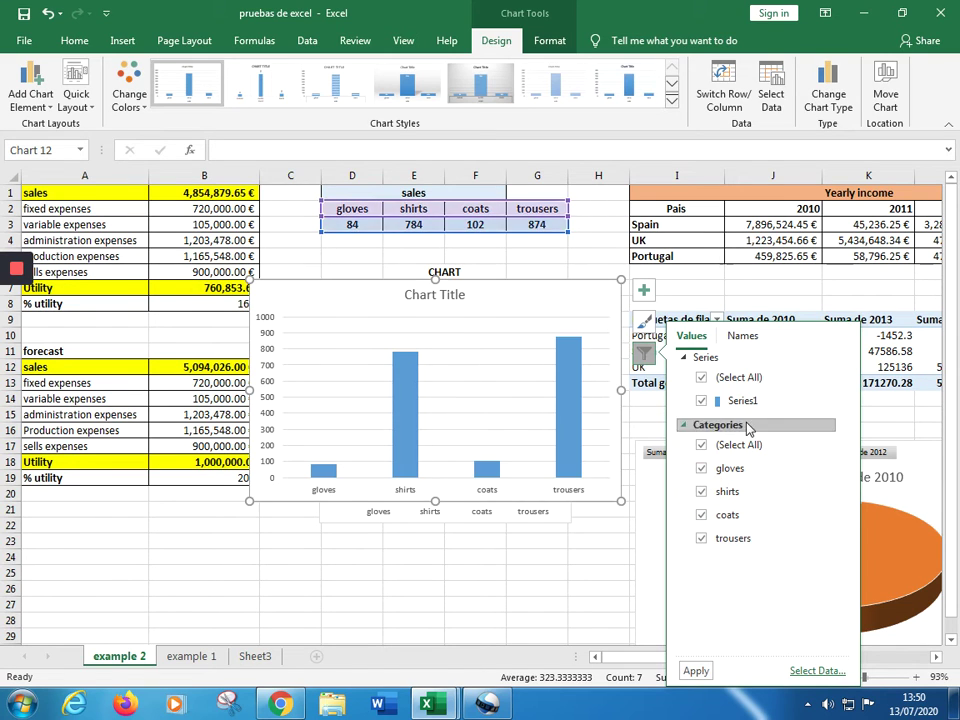
{"action": "left_click", "coordinate": [560, 580]}
Delete the new column chart that covers the existing garment sales chart
{"action": "left_click", "coordinate": [589, 304]}
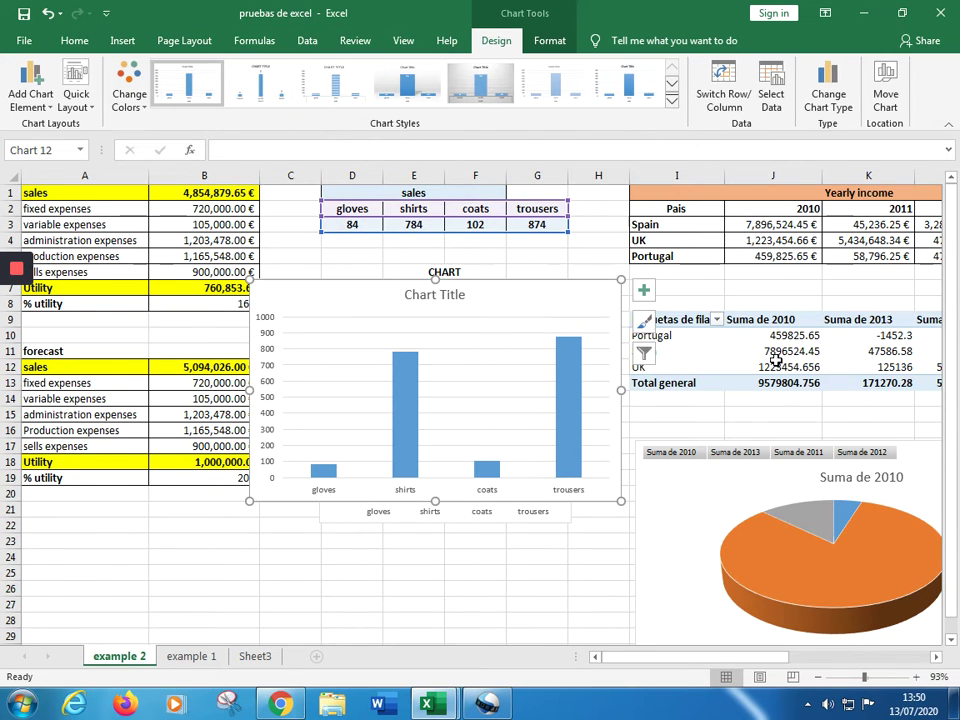
{"action": "key", "text": "Delete"}
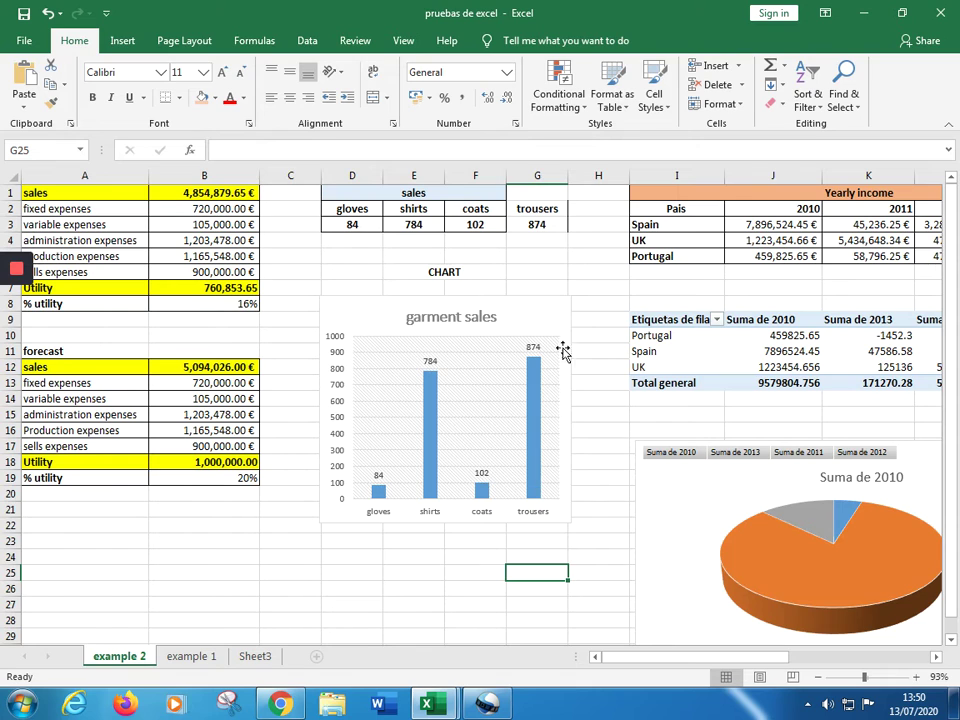
Open the title of the existing garment sales chart for editing and leave its text as it is
{"action": "left_click", "coordinate": [490, 321]}
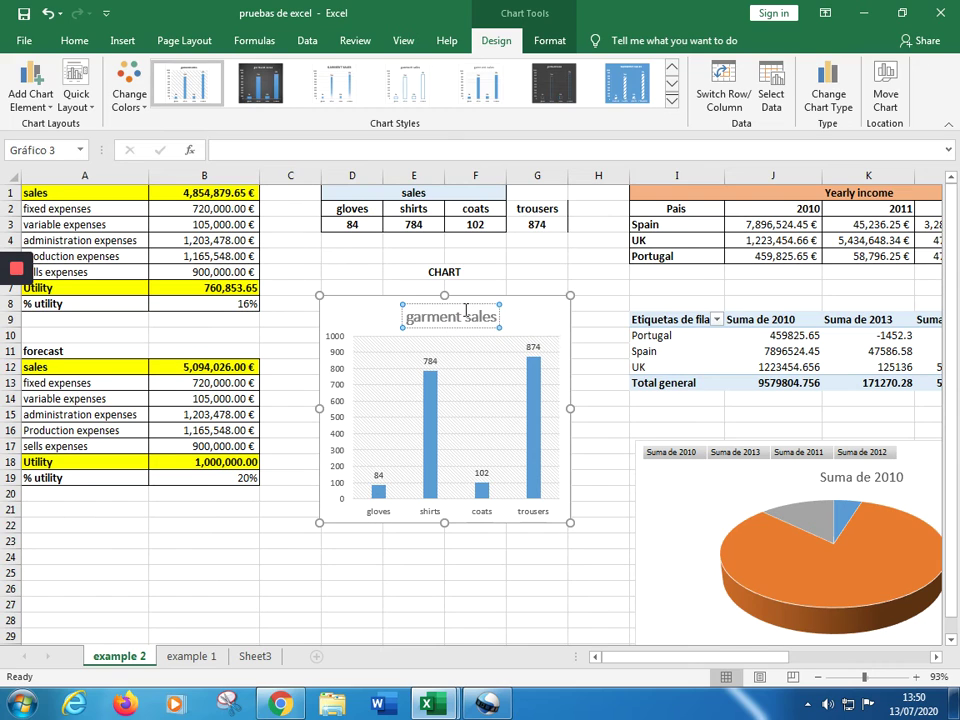
{"action": "left_click", "coordinate": [464, 314]}
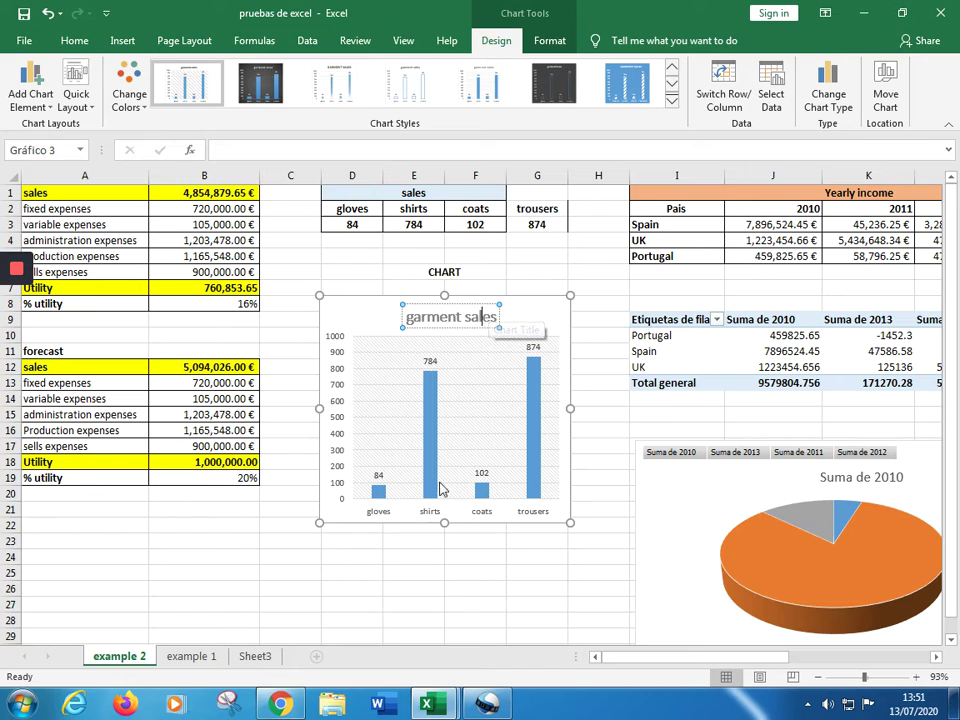
{"action": "left_click", "coordinate": [613, 284]}
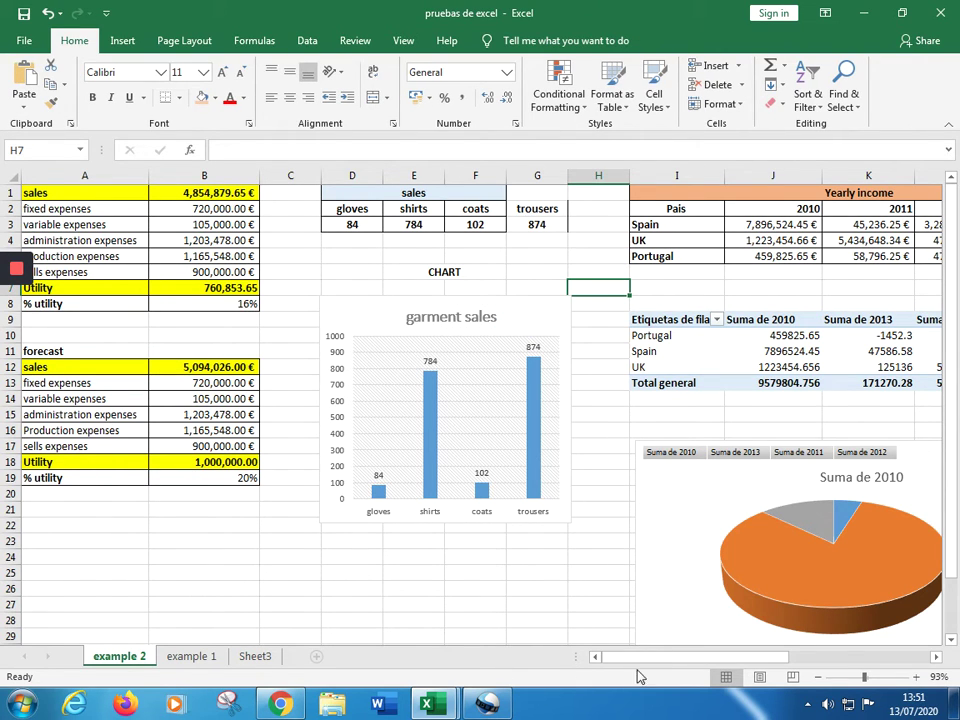
Insert a line sparkline in cell O3 for Spain's yearly income, using the data range J3:M3
{"action": "left_click_drag", "start_coordinate": [658, 658], "coordinate": [760, 673]}
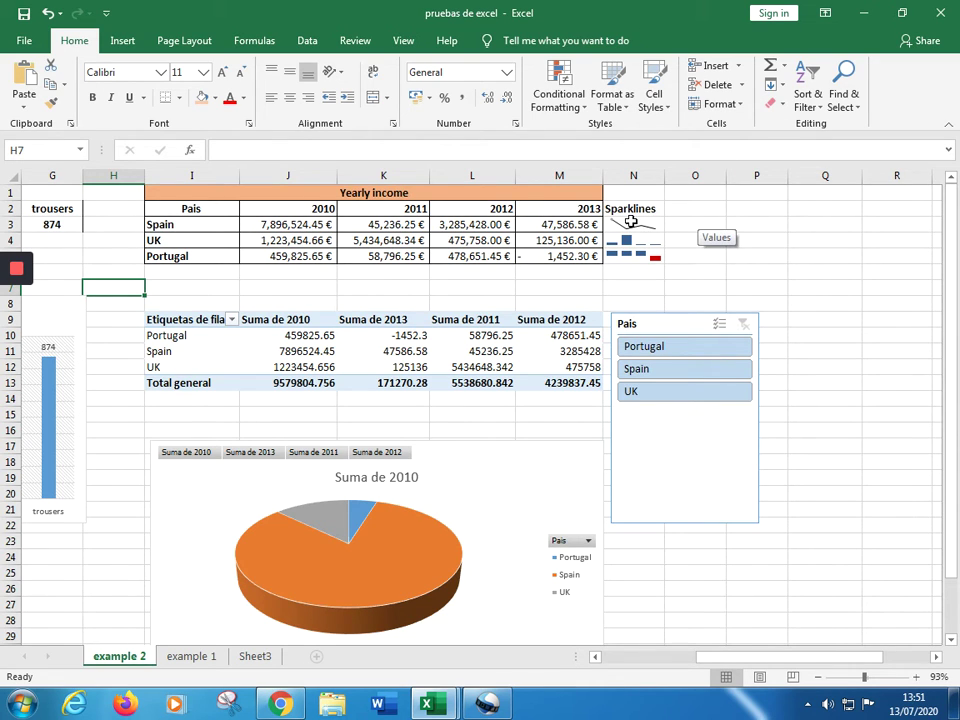
{"action": "left_click", "coordinate": [304, 224]}
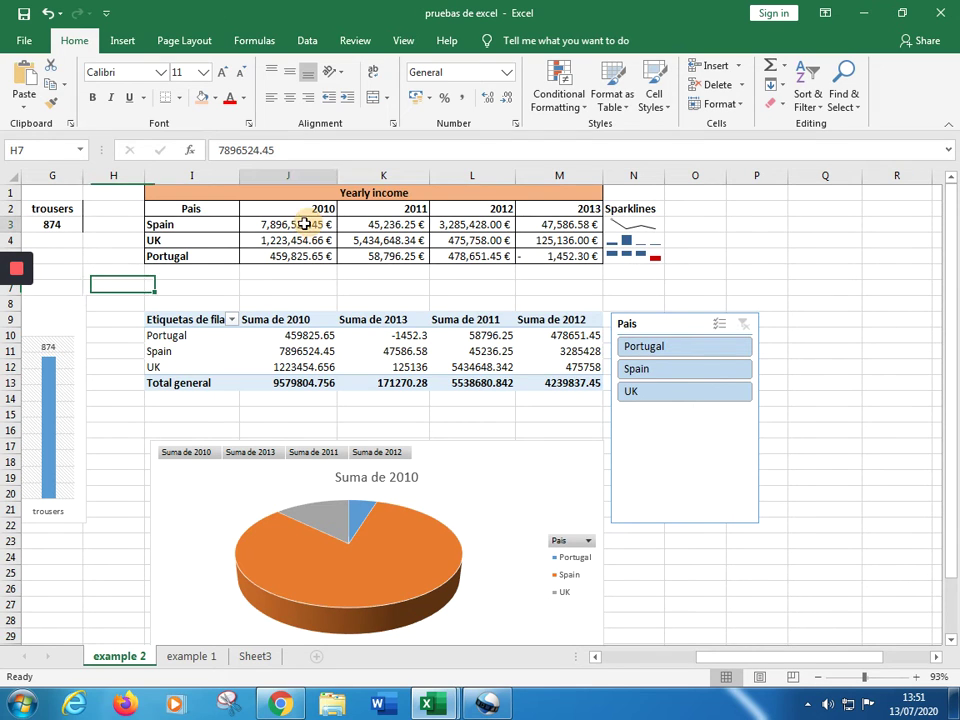
{"action": "left_click_drag", "start_coordinate": [304, 224], "coordinate": [563, 232]}
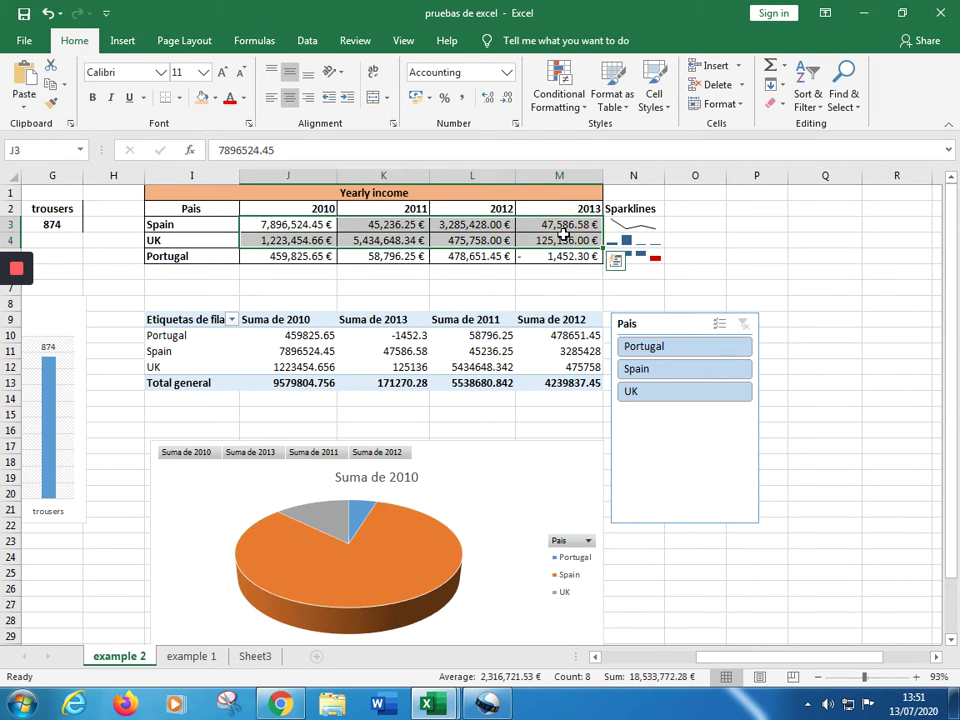
{"action": "left_click", "coordinate": [122, 41]}
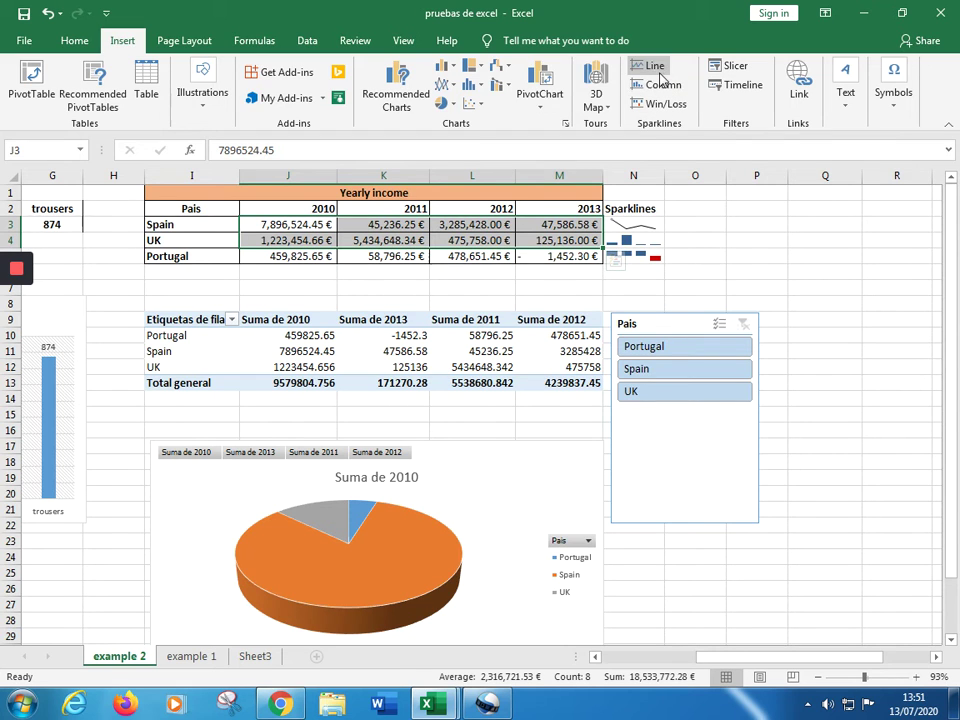
{"action": "left_click", "coordinate": [467, 270]}
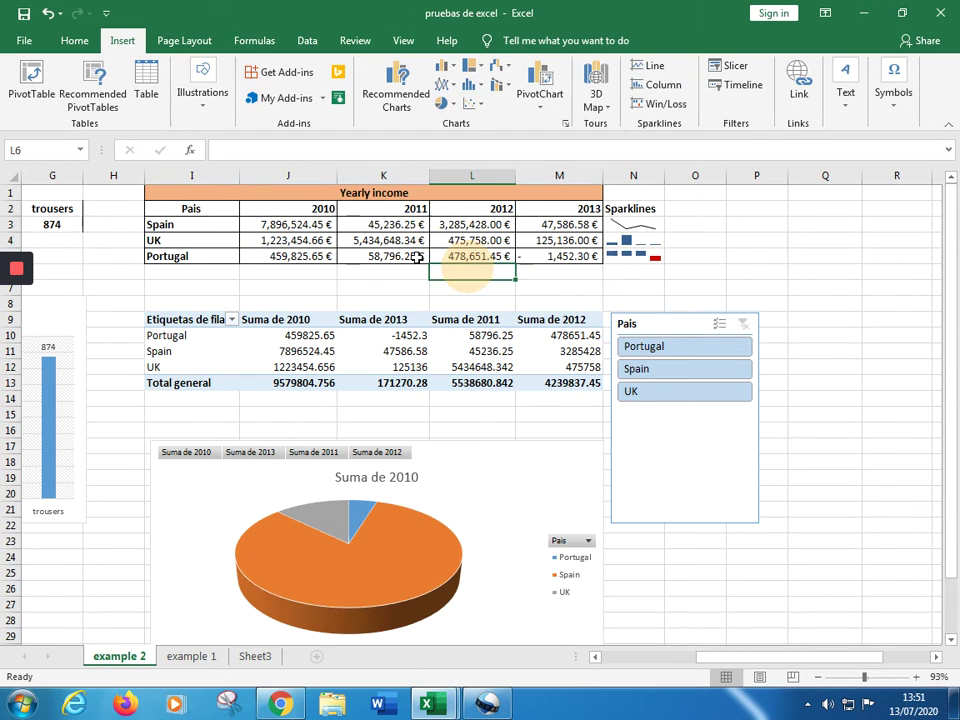
{"action": "left_click", "coordinate": [300, 224]}
{"action": "left_click_drag", "start_coordinate": [300, 224], "coordinate": [542, 223]}
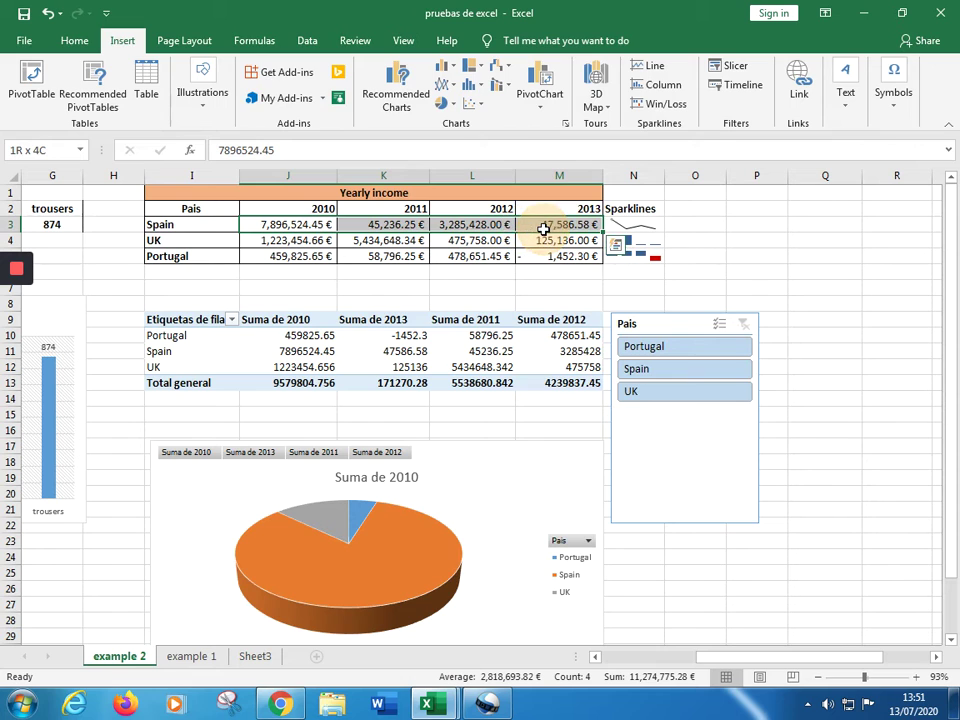
{"action": "left_click", "coordinate": [662, 104]}
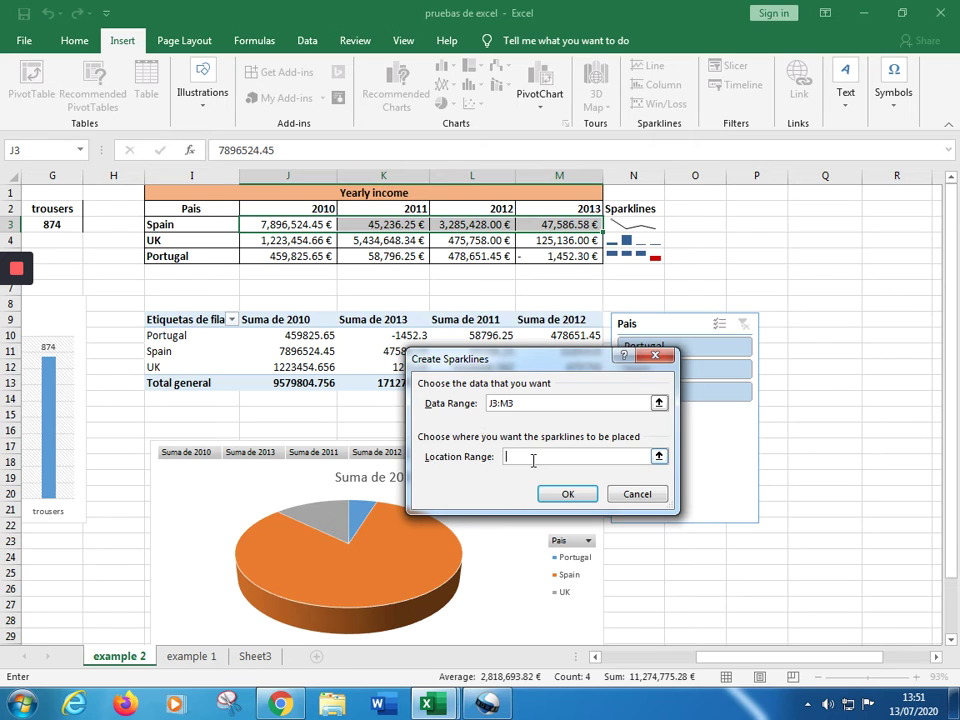
{"action": "left_click", "coordinate": [656, 458]}
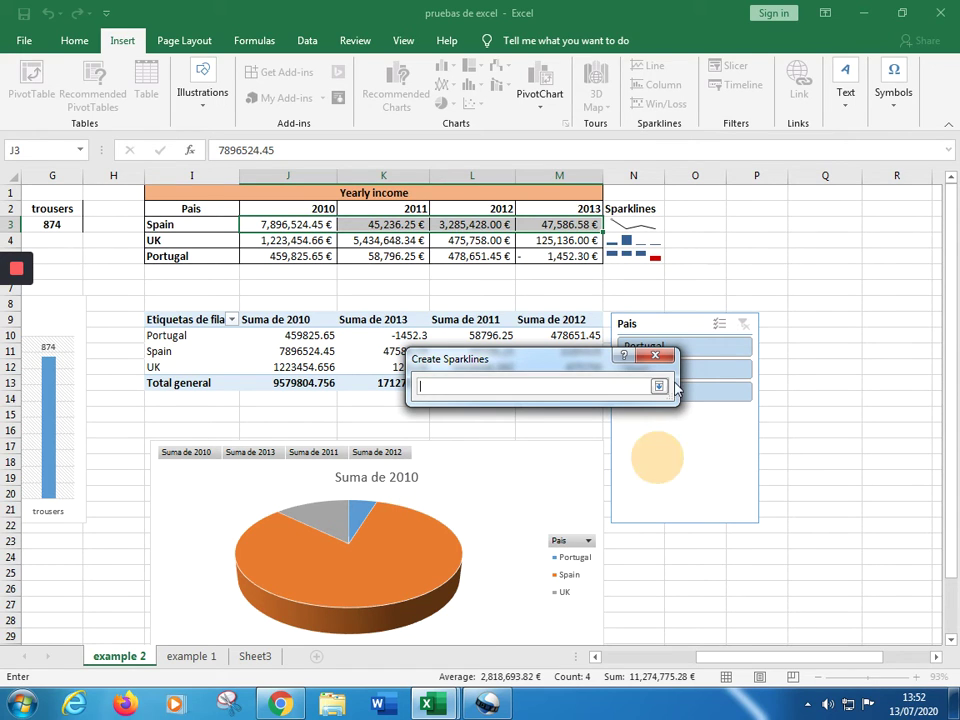
{"action": "left_click", "coordinate": [701, 229]}
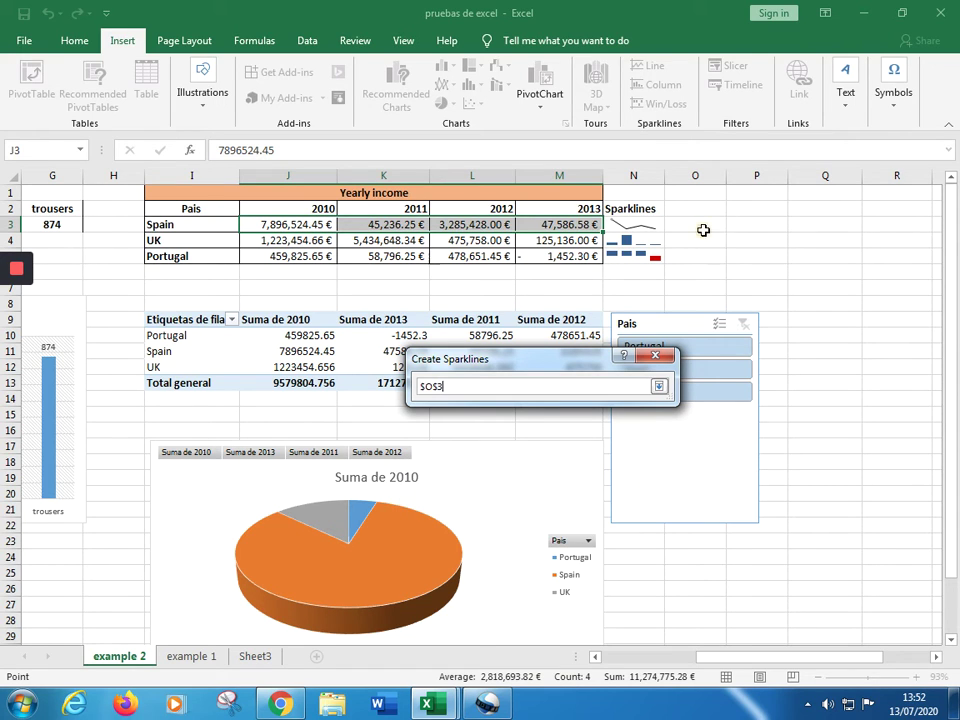
{"action": "left_click", "coordinate": [659, 386]}
{"action": "left_click", "coordinate": [567, 494]}
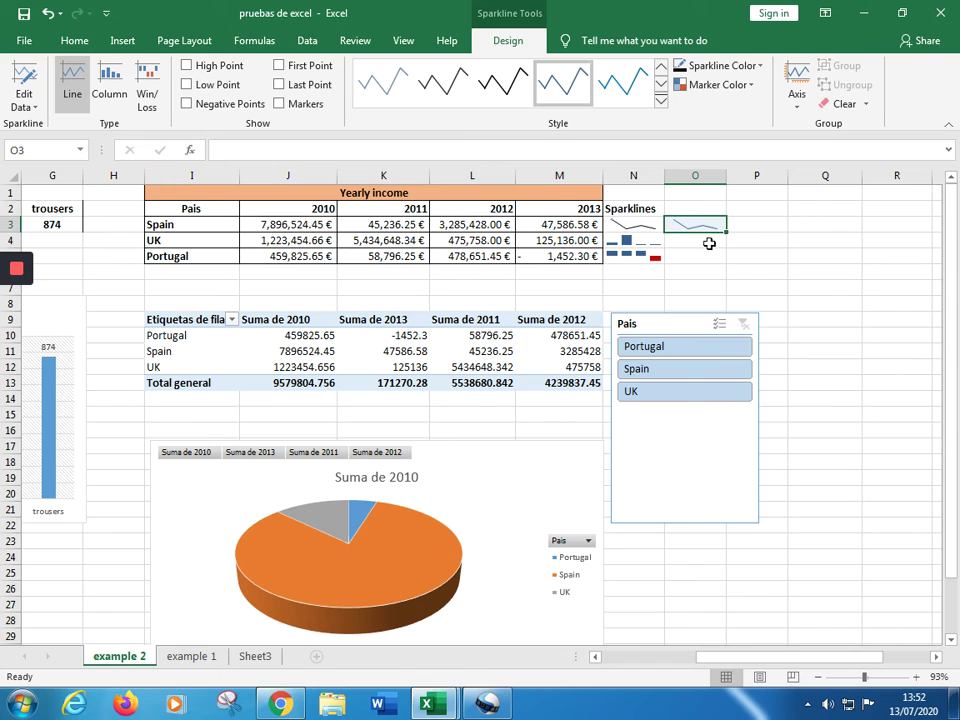
Check Portugal's 2013 income in M5 and select the pivot table range I9:M13 below the yearly income table
{"action": "left_click", "coordinate": [122, 41]}
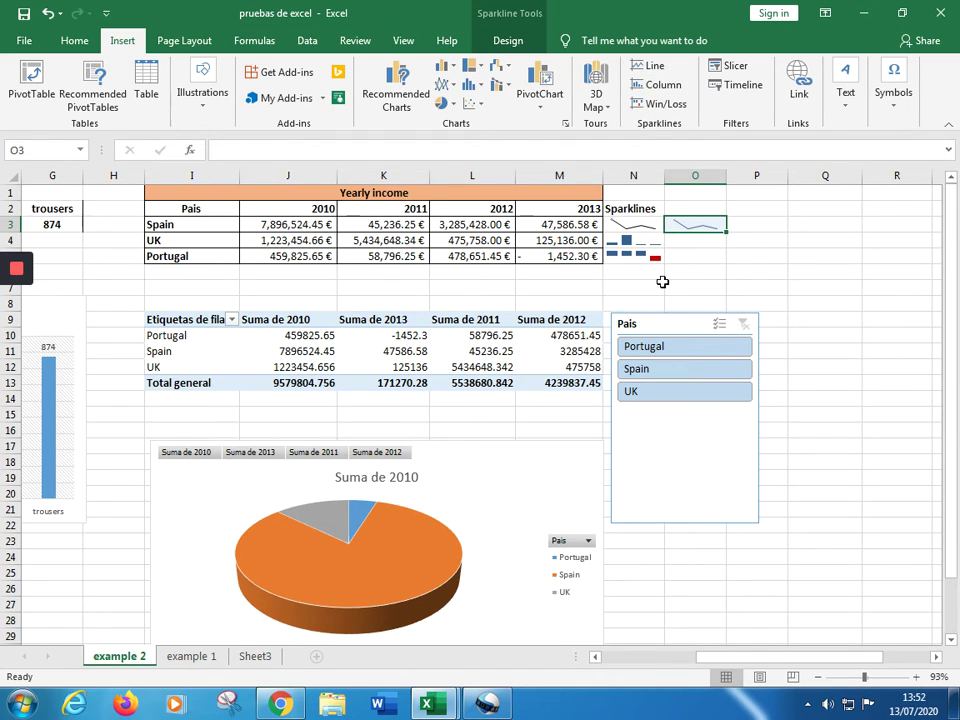
{"action": "left_click", "coordinate": [543, 259]}
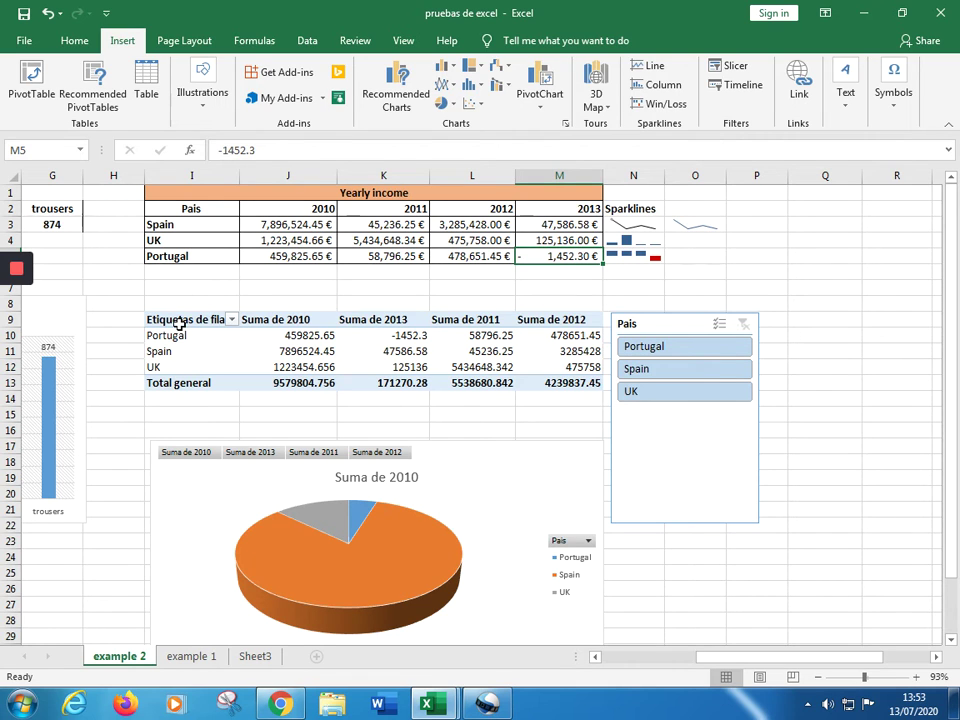
{"action": "left_click_drag", "start_coordinate": [210, 317], "coordinate": [562, 377]}
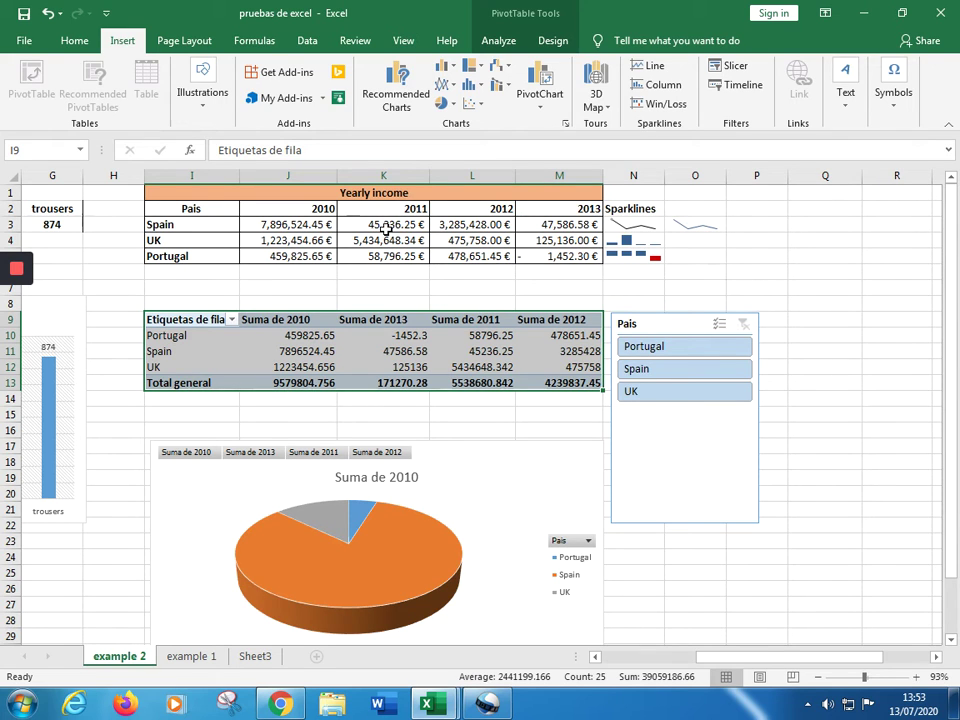
Create a pivot table from the yearly income data in I2:M5, placed in the existing worksheet at cell Q9
{"action": "left_click", "coordinate": [356, 208]}
{"action": "left_click_drag", "start_coordinate": [231, 195], "coordinate": [555, 253]}
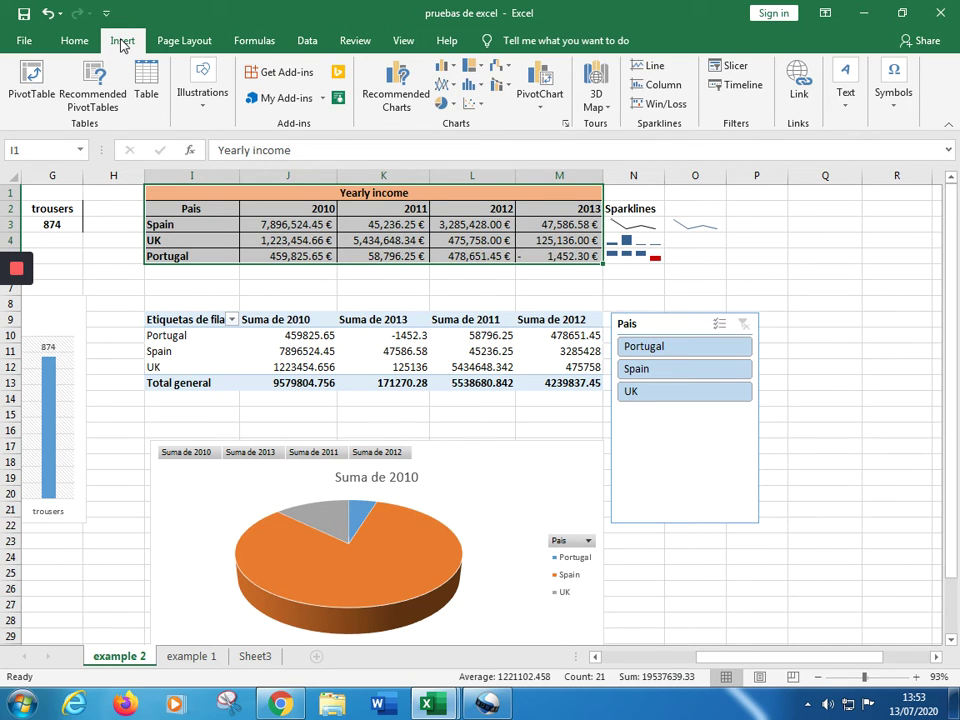
{"action": "left_click", "coordinate": [33, 82]}
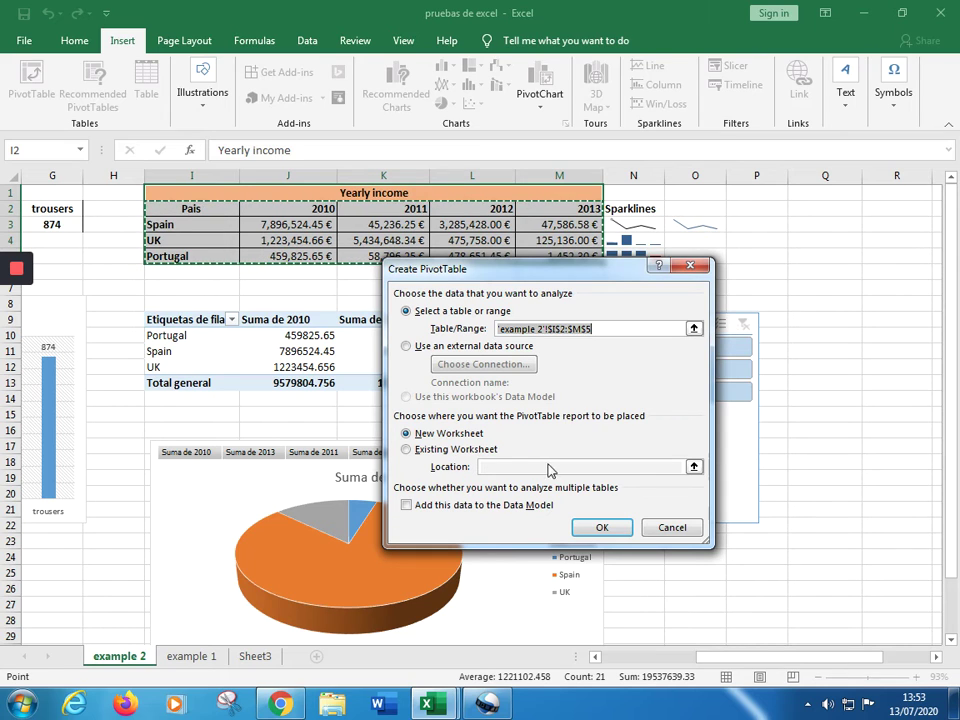
{"action": "left_click", "coordinate": [408, 453]}
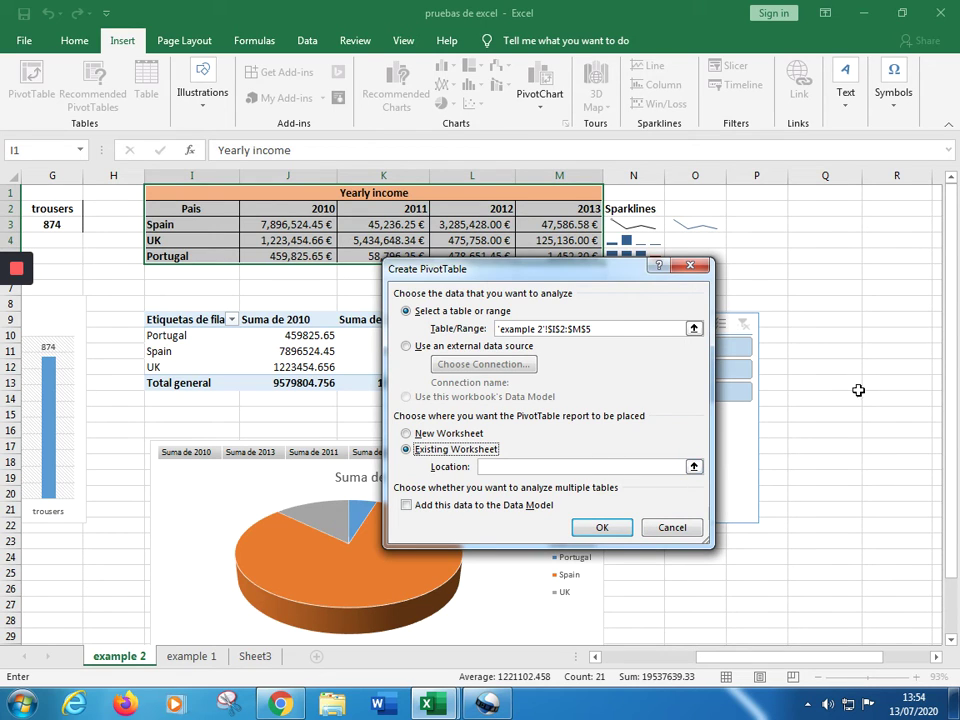
{"action": "left_click", "coordinate": [831, 334]}
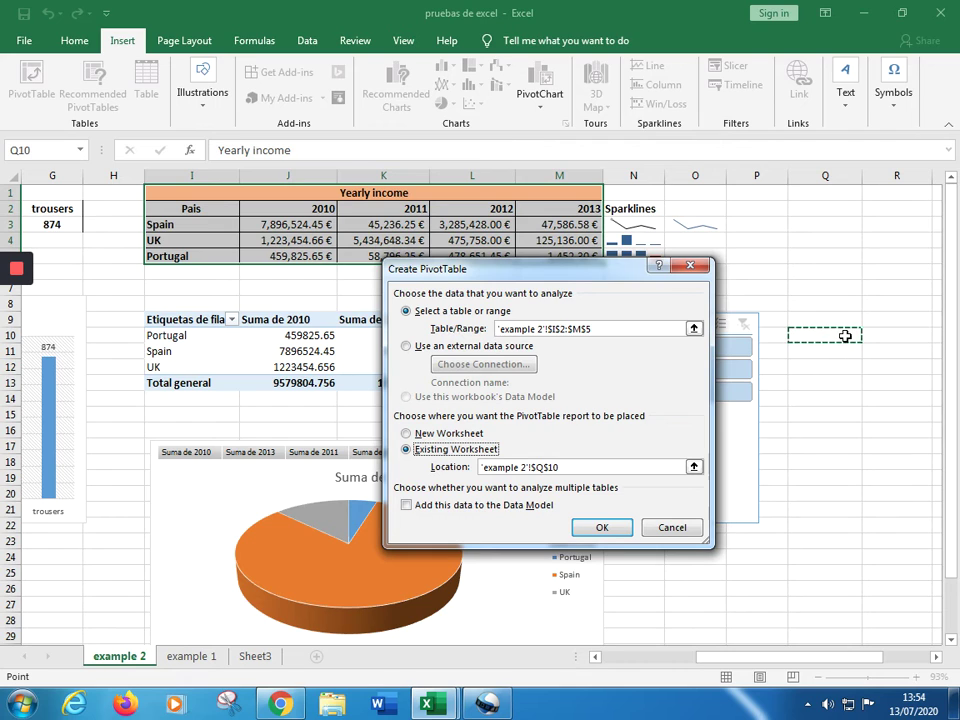
{"action": "left_click", "coordinate": [833, 318]}
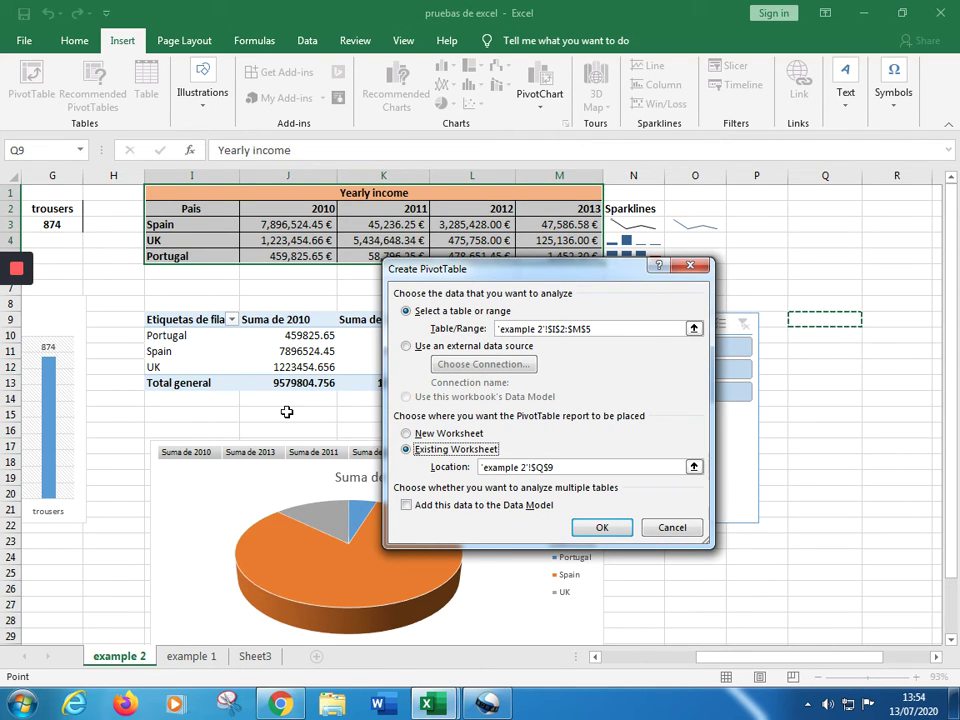
{"action": "left_click", "coordinate": [615, 528]}
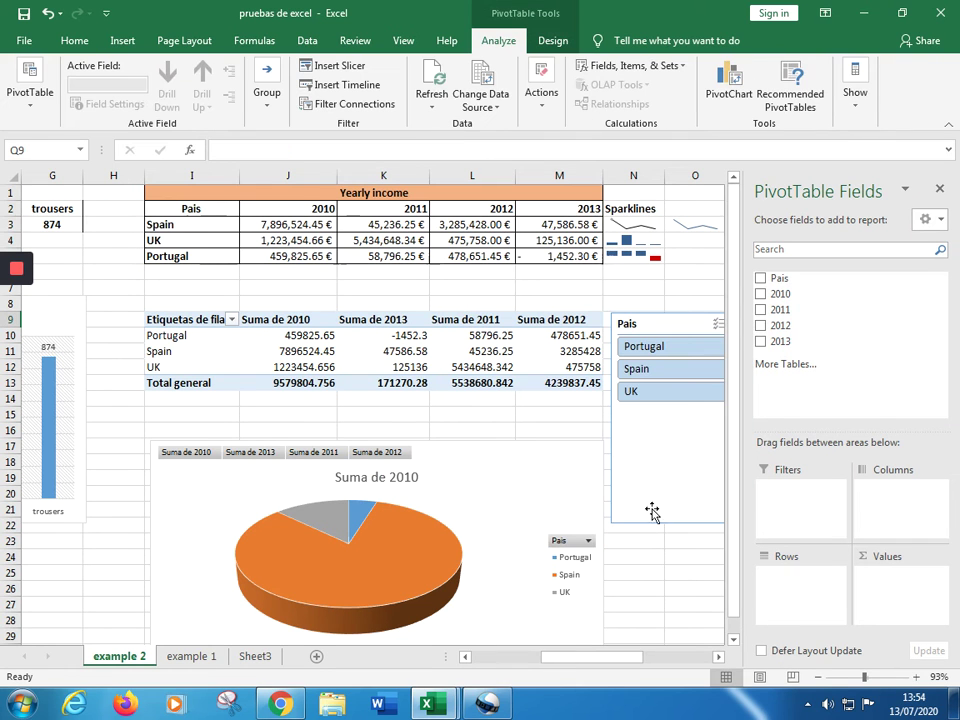
Add the Pais field to the rows of the new pivot table
{"action": "left_click_drag", "start_coordinate": [596, 658], "coordinate": [652, 658]}
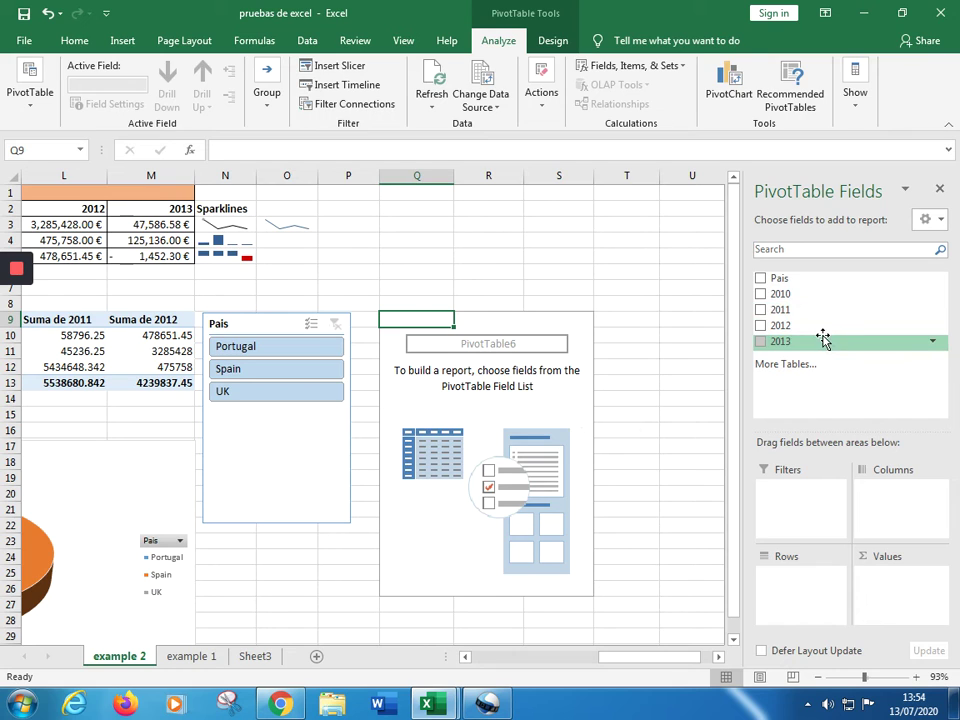
{"action": "left_click", "coordinate": [761, 279]}
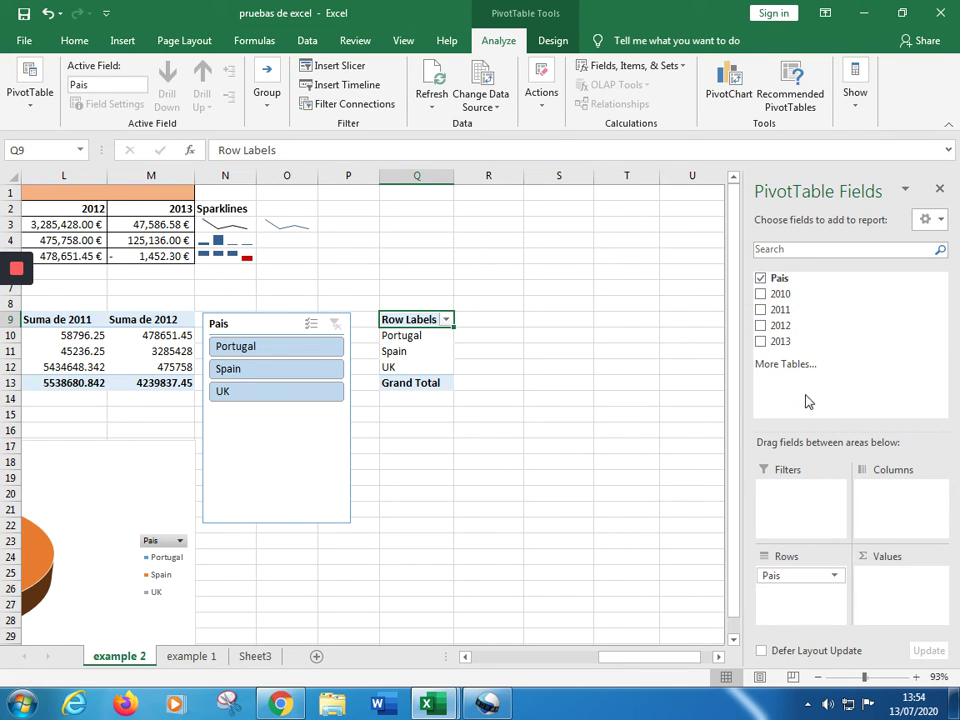
{"action": "left_click", "coordinate": [760, 279]}
{"action": "left_click_drag", "start_coordinate": [784, 281], "coordinate": [800, 598]}
{"action": "left_click_drag", "start_coordinate": [779, 294], "coordinate": [813, 382]}
{"action": "left_click_drag", "start_coordinate": [898, 566], "coordinate": [900, 499]}
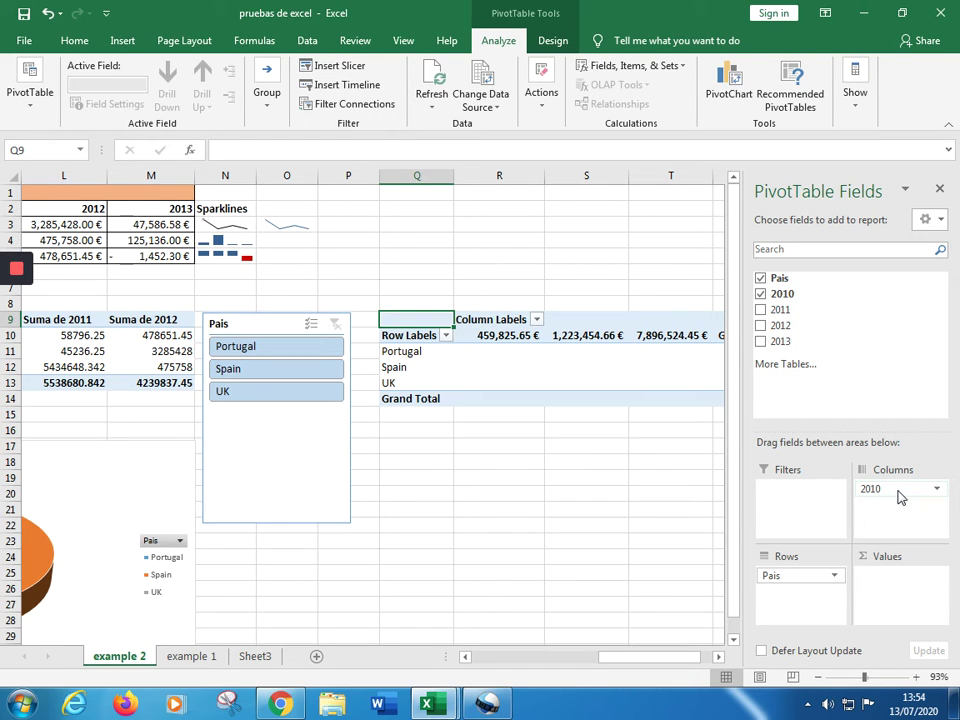
{"action": "left_click", "coordinate": [761, 295]}
Add the 2010, 2011, 2012 and 2013 fields as summed values of the new pivot table
{"action": "left_click_drag", "start_coordinate": [782, 296], "coordinate": [882, 580]}
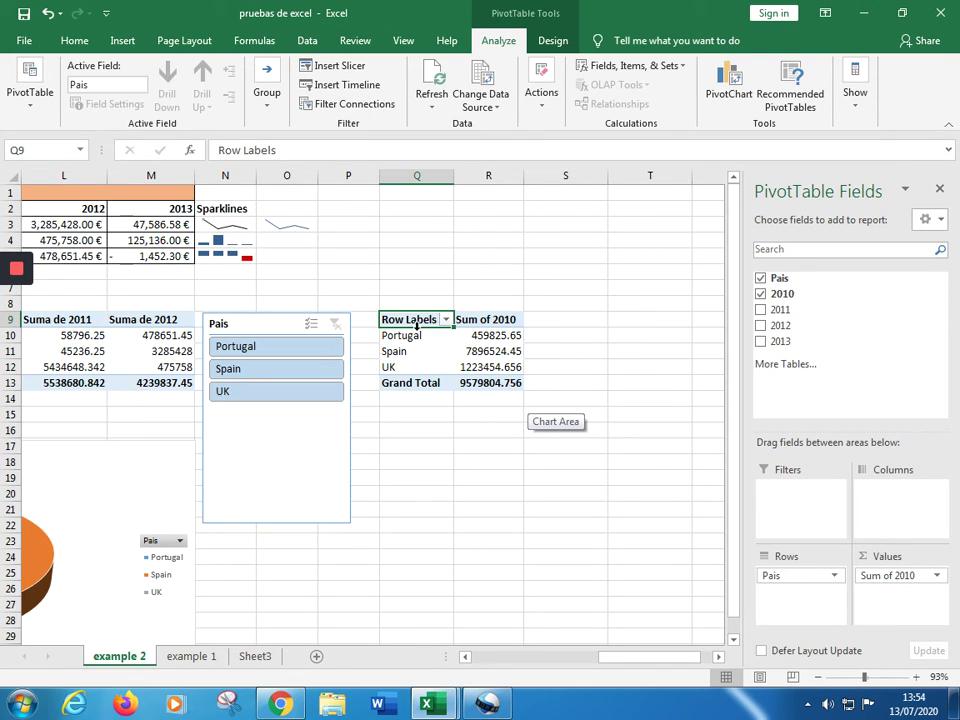
{"action": "left_click_drag", "start_coordinate": [778, 310], "coordinate": [893, 595]}
{"action": "left_click_drag", "start_coordinate": [786, 325], "coordinate": [890, 605]}
{"action": "left_click_drag", "start_coordinate": [784, 340], "coordinate": [885, 595]}
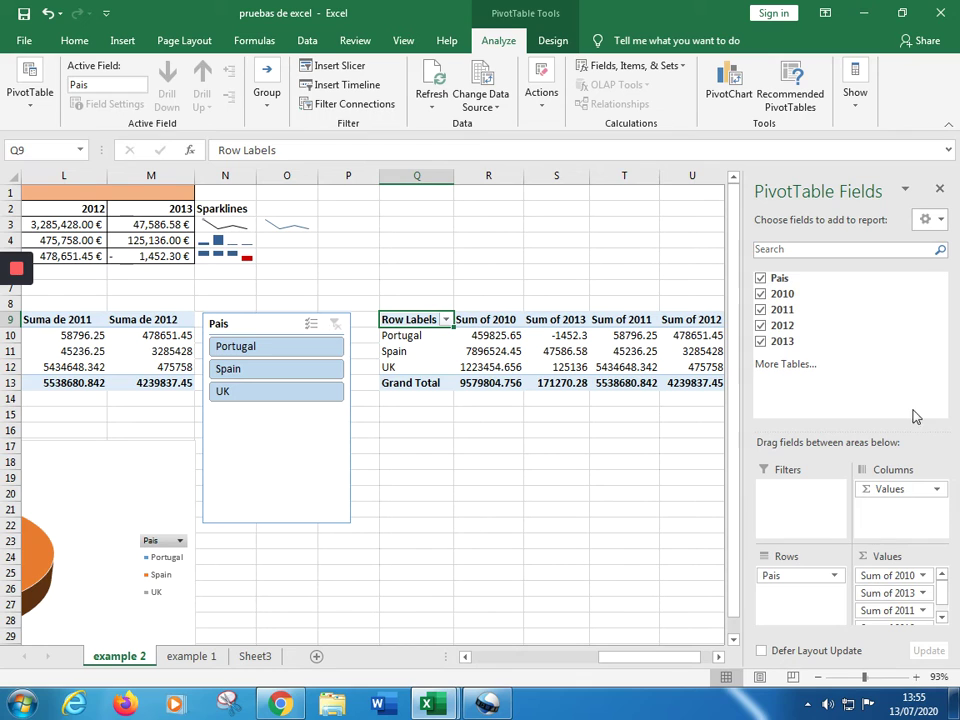
Reorder the value fields chronologically as Sum of 2010, 2011, 2012 and 2013, and close the field list
{"action": "scroll", "coordinate": [936, 603], "scroll_direction": "down", "scroll_amount": 1}
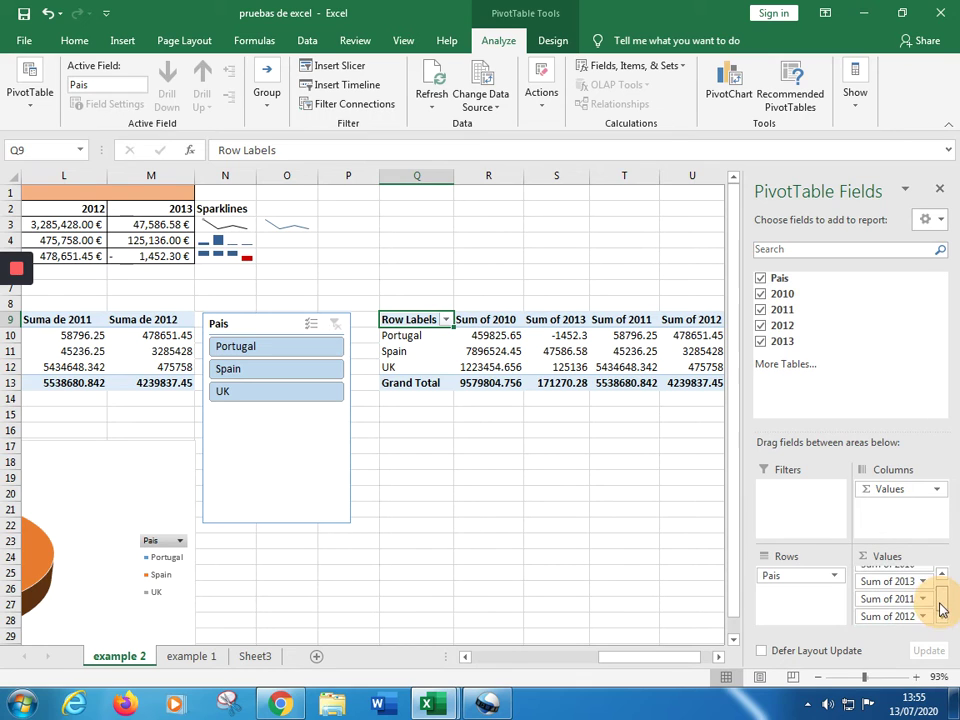
{"action": "left_click_drag", "start_coordinate": [900, 605], "coordinate": [908, 603]}
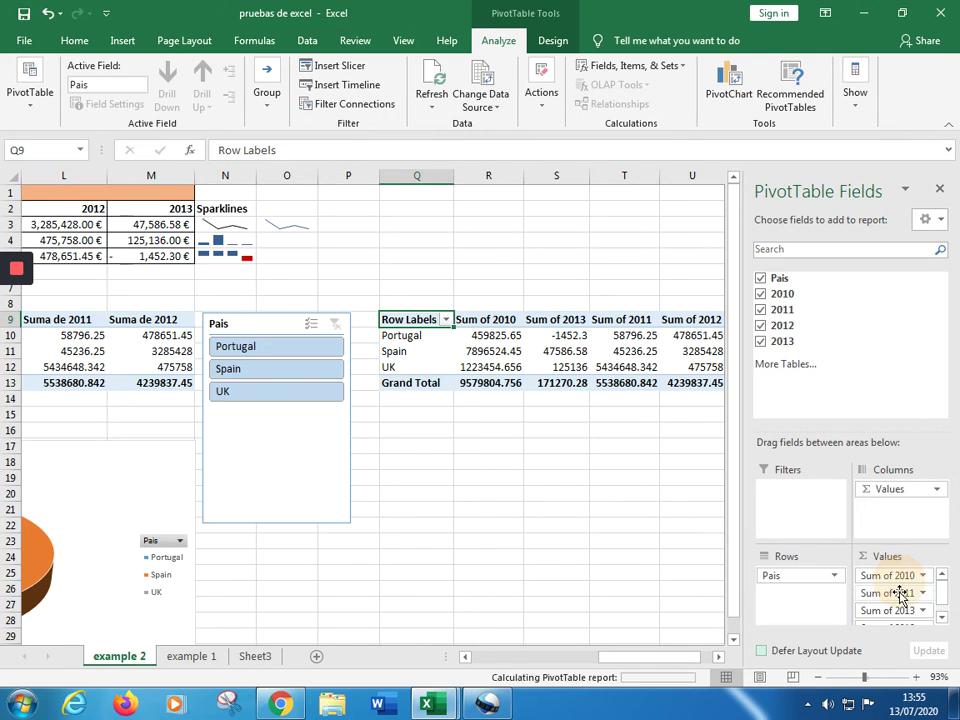
{"action": "scroll", "coordinate": [928, 622], "scroll_direction": "down", "scroll_amount": 1}
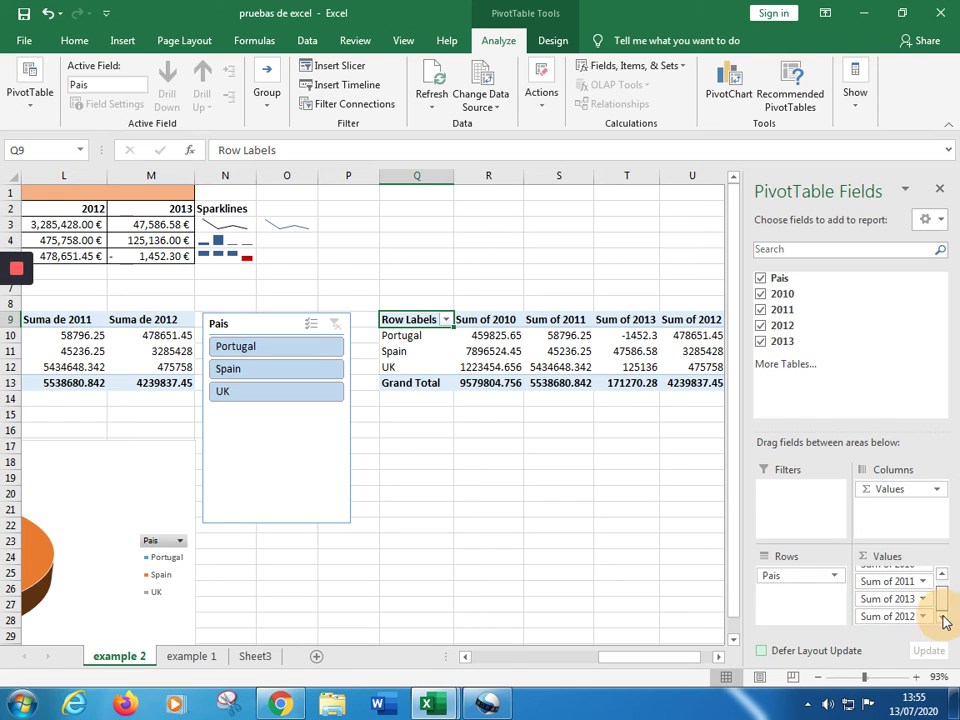
{"action": "mouse_move", "coordinate": [893, 614]}
{"action": "left_mouse_down"}
{"action": "mouse_move", "coordinate": [896, 606]}
{"action": "mouse_move", "coordinate": [887, 619]}
{"action": "mouse_move", "coordinate": [887, 604]}
{"action": "left_mouse_up"}
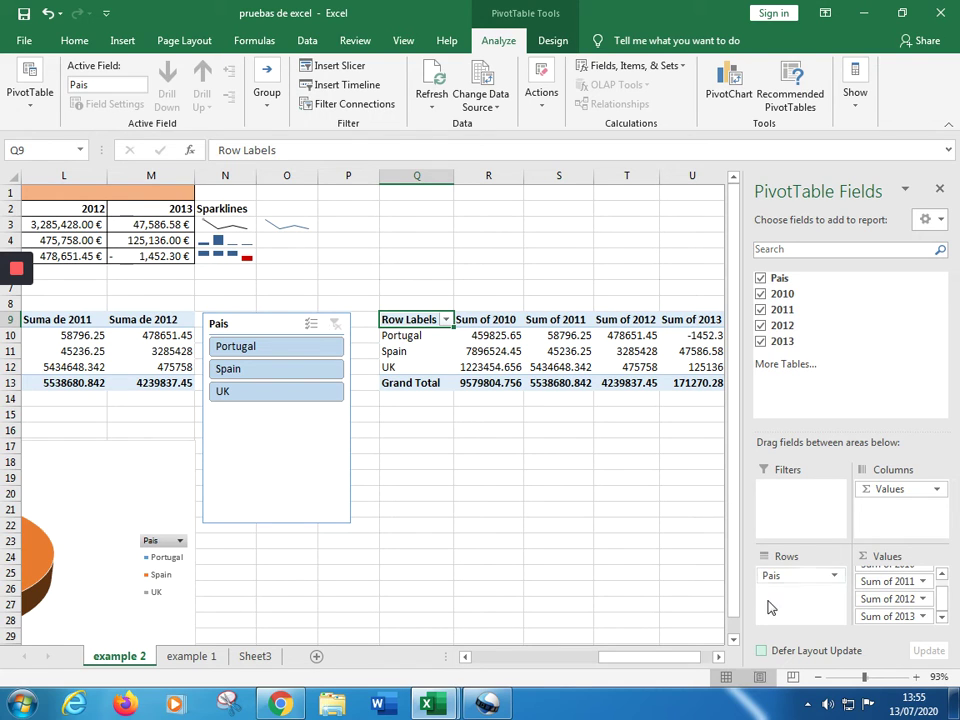
{"action": "left_click", "coordinate": [941, 190]}
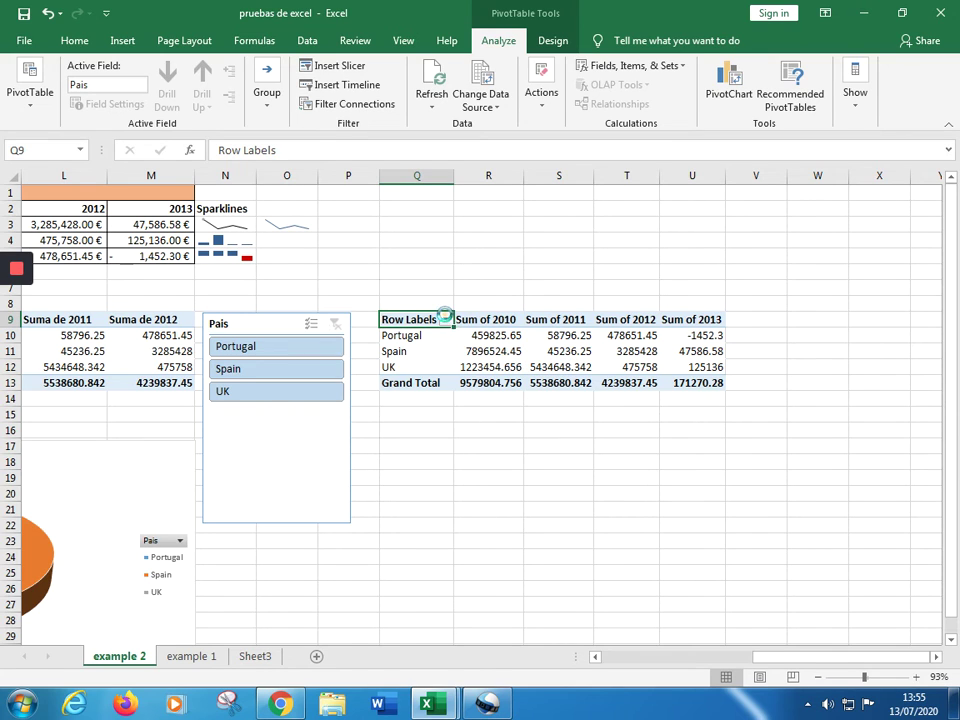
Filter the new pivot table's row labels to exclude Portugal and also UK, keeping only Spain
{"action": "left_click", "coordinate": [446, 319]}
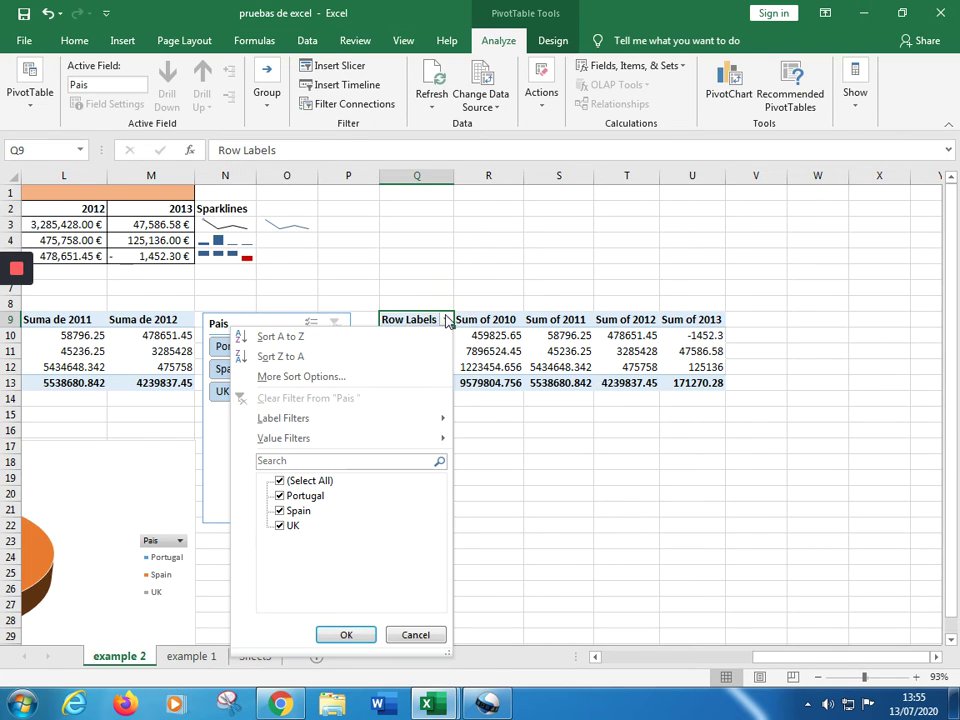
{"action": "left_click", "coordinate": [275, 497]}
{"action": "left_click", "coordinate": [281, 497]}
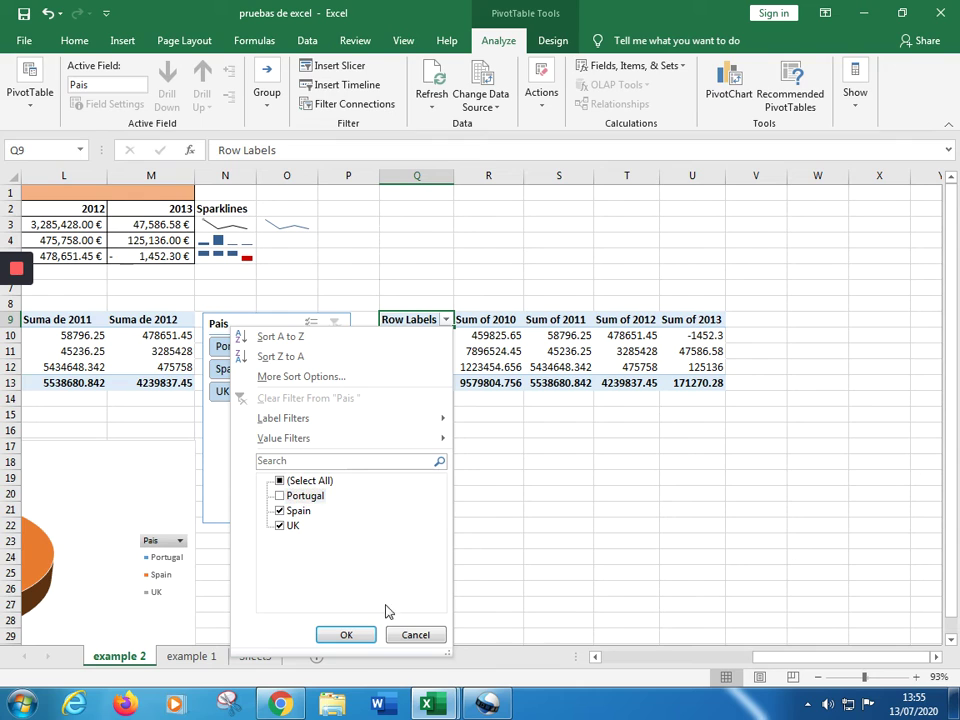
{"action": "left_click", "coordinate": [345, 636]}
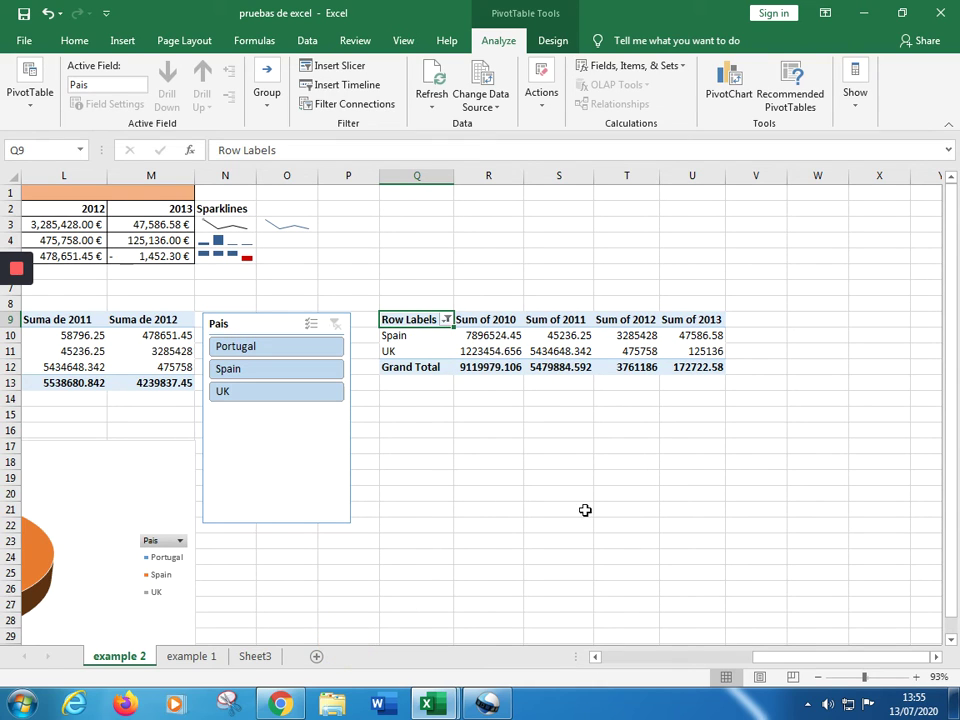
{"action": "left_click", "coordinate": [446, 320]}
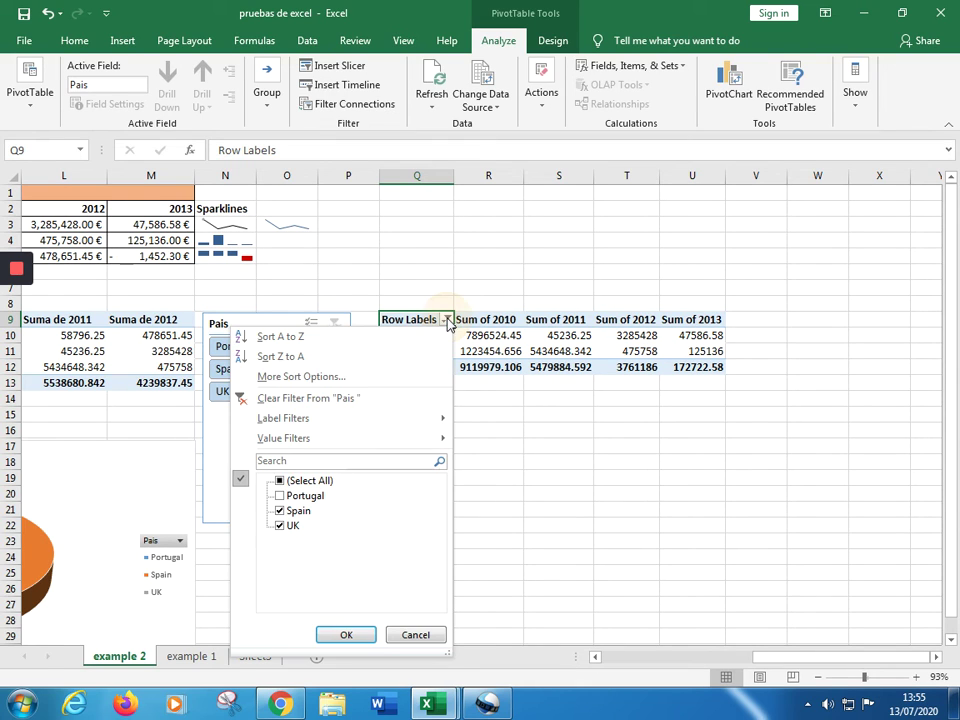
{"action": "left_click", "coordinate": [283, 525]}
{"action": "left_click", "coordinate": [366, 635]}
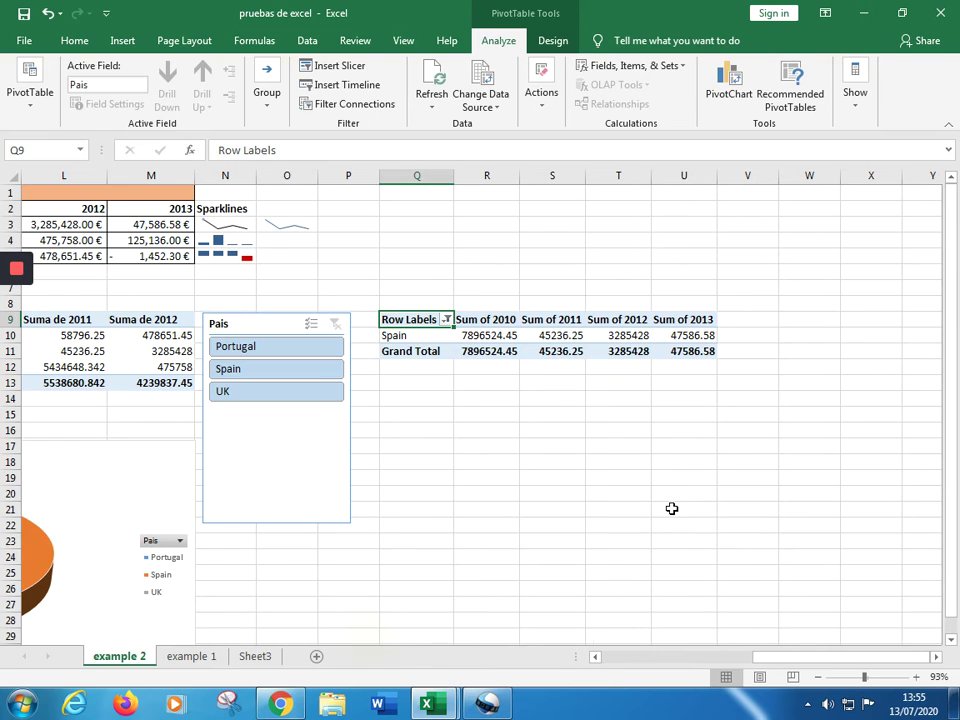
Include Portugal and UK again in the row label filter of the new pivot table and deselect the table
{"action": "left_click", "coordinate": [446, 320]}
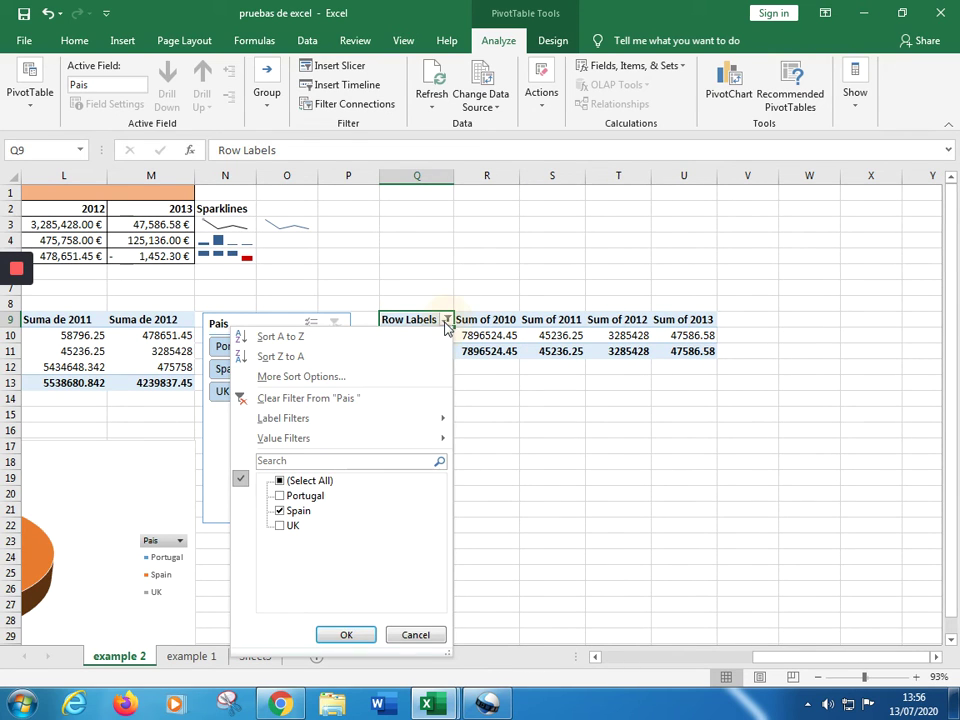
{"action": "left_click", "coordinate": [281, 496]}
{"action": "left_click", "coordinate": [280, 525]}
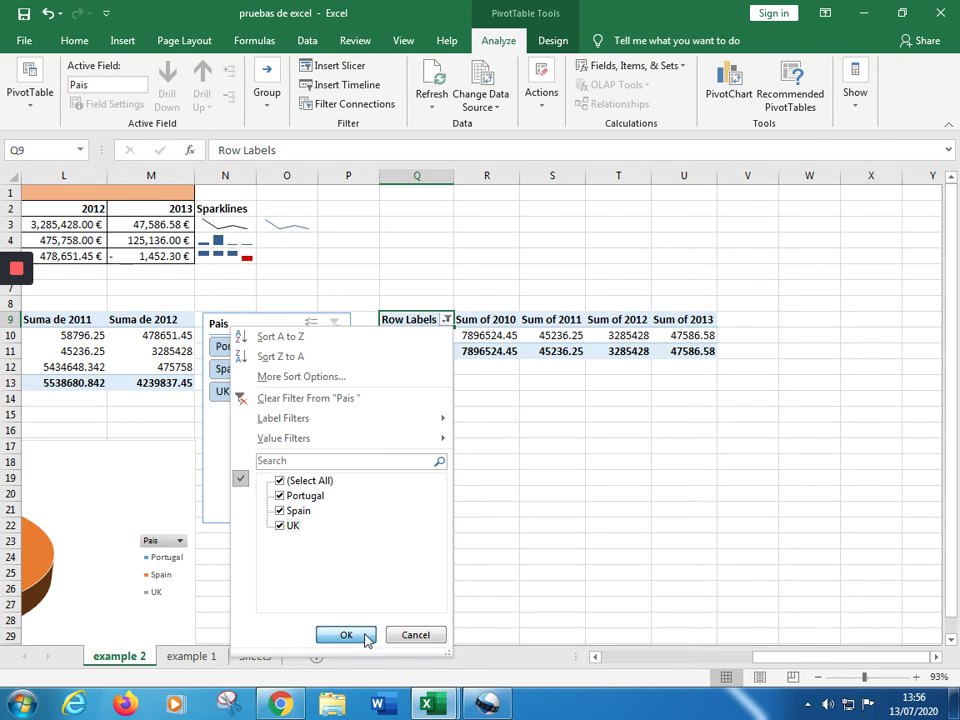
{"action": "left_click", "coordinate": [346, 636]}
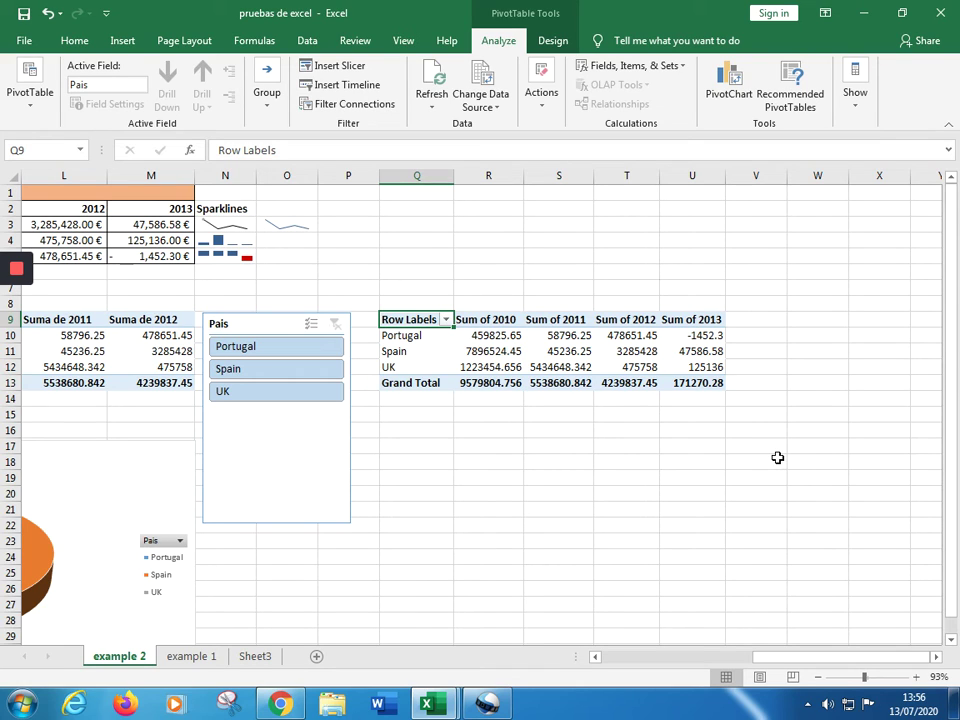
{"action": "left_click", "coordinate": [788, 483]}
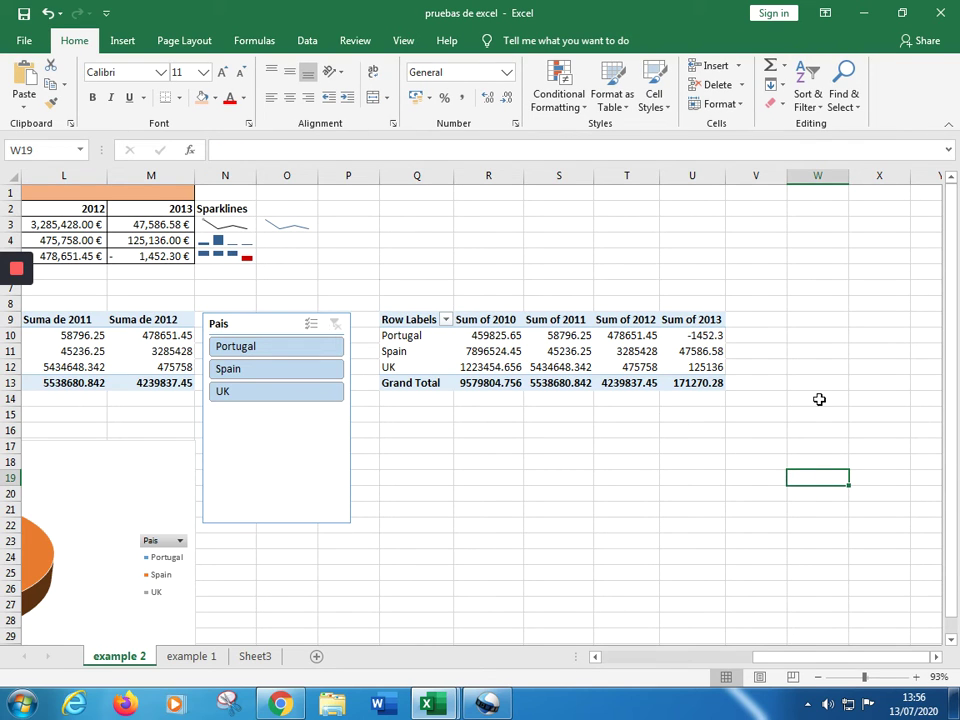
Insert a Pais slicer for the new pivot table in Q9:U13 and move it over the table's lower edge
{"action": "mouse_move", "coordinate": [824, 665]}
{"action": "left_mouse_down"}
{"action": "mouse_move", "coordinate": [800, 665]}
{"action": "mouse_move", "coordinate": [812, 665]}
{"action": "left_mouse_up"}
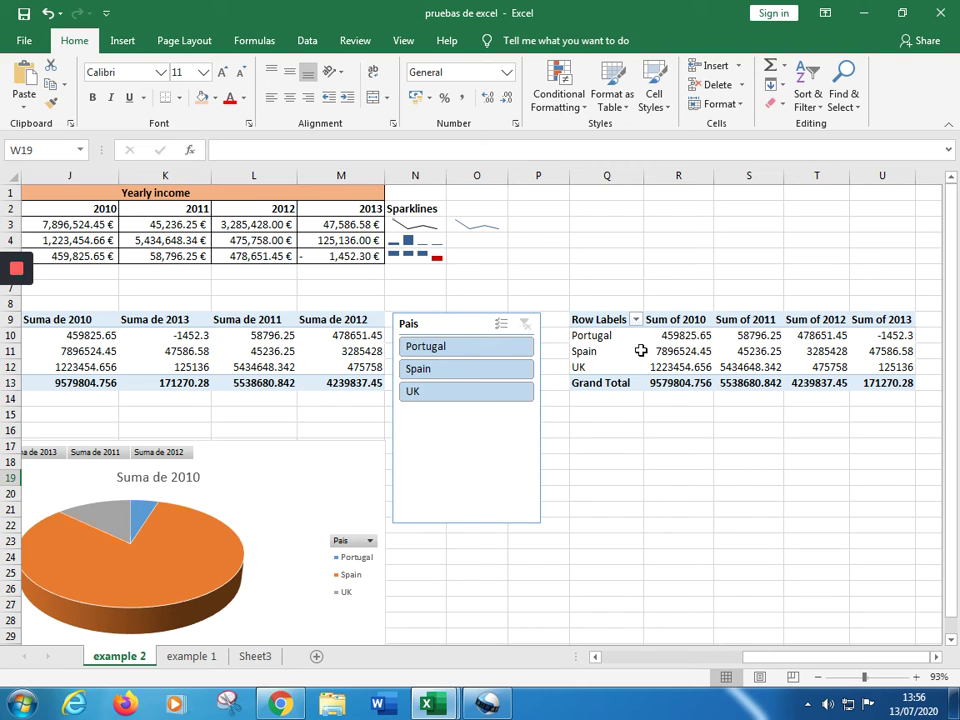
{"action": "left_click", "coordinate": [579, 319]}
{"action": "left_click_drag", "start_coordinate": [716, 345], "coordinate": [906, 392]}
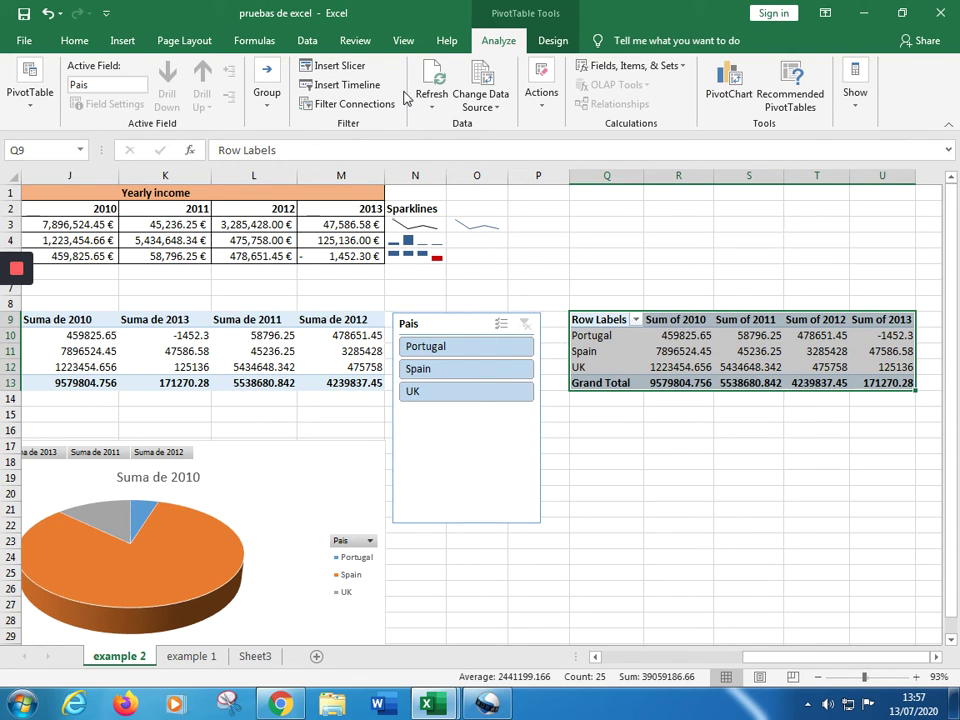
{"action": "left_click", "coordinate": [340, 66]}
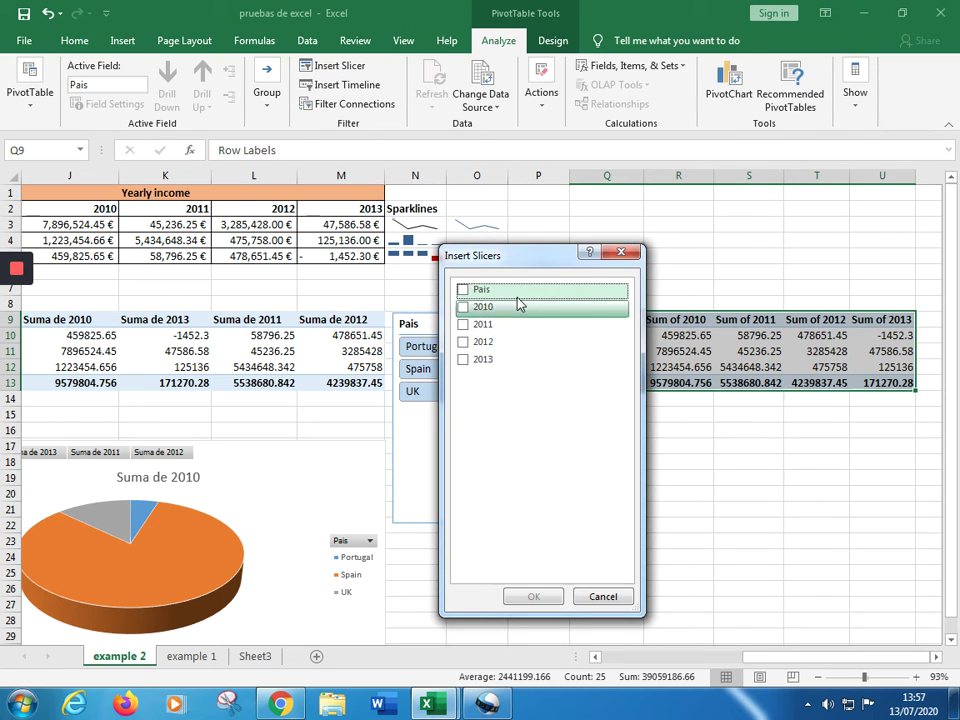
{"action": "left_click", "coordinate": [463, 290]}
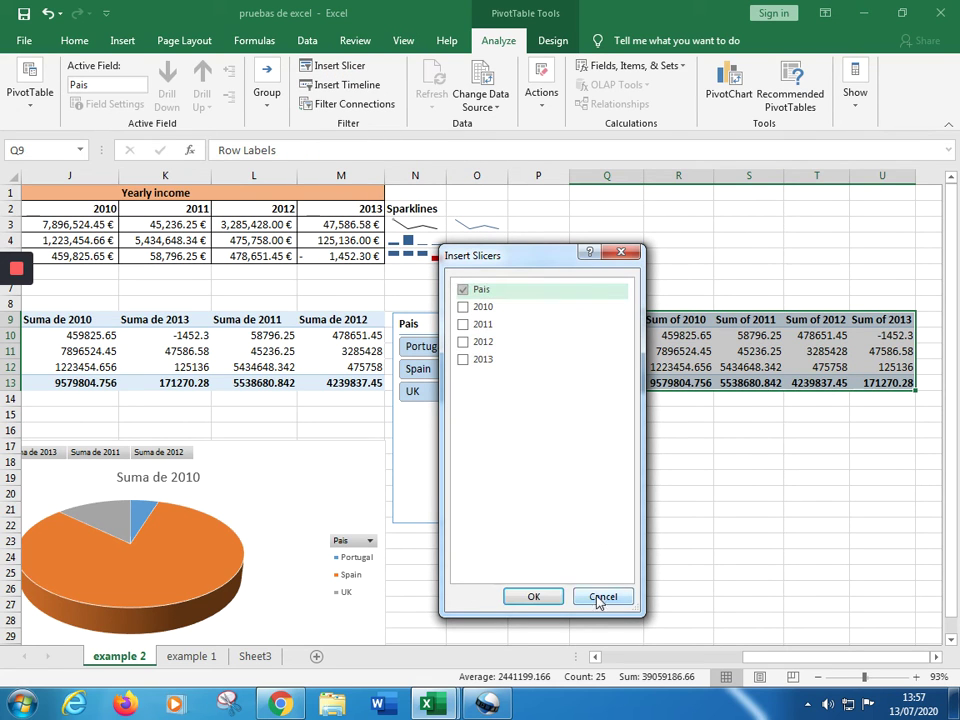
{"action": "left_click", "coordinate": [535, 596]}
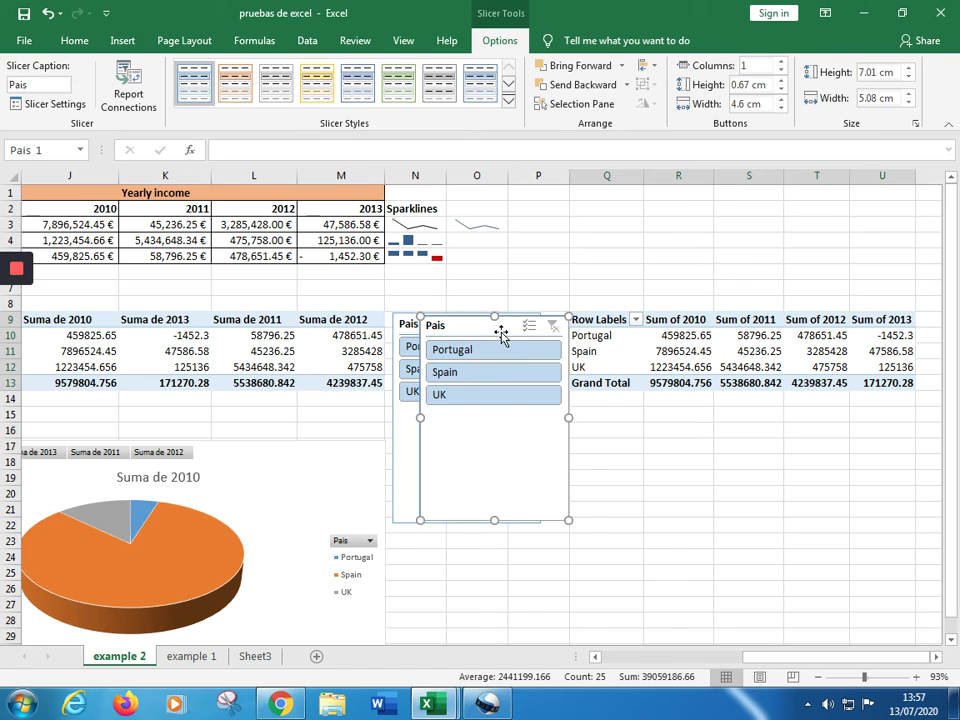
{"action": "left_click_drag", "start_coordinate": [501, 335], "coordinate": [679, 392]}
Filter the new pivot table with its Pais slicer by Portugal, Spain and UK in turn, and clear the filter
{"action": "left_click", "coordinate": [684, 412]}
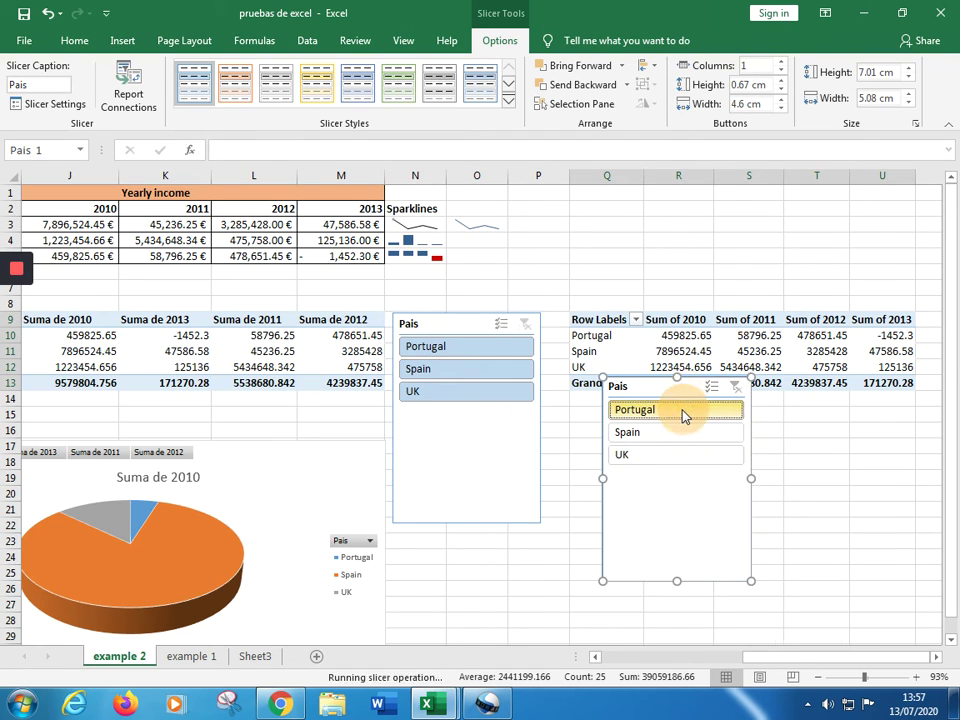
{"action": "left_click", "coordinate": [690, 435]}
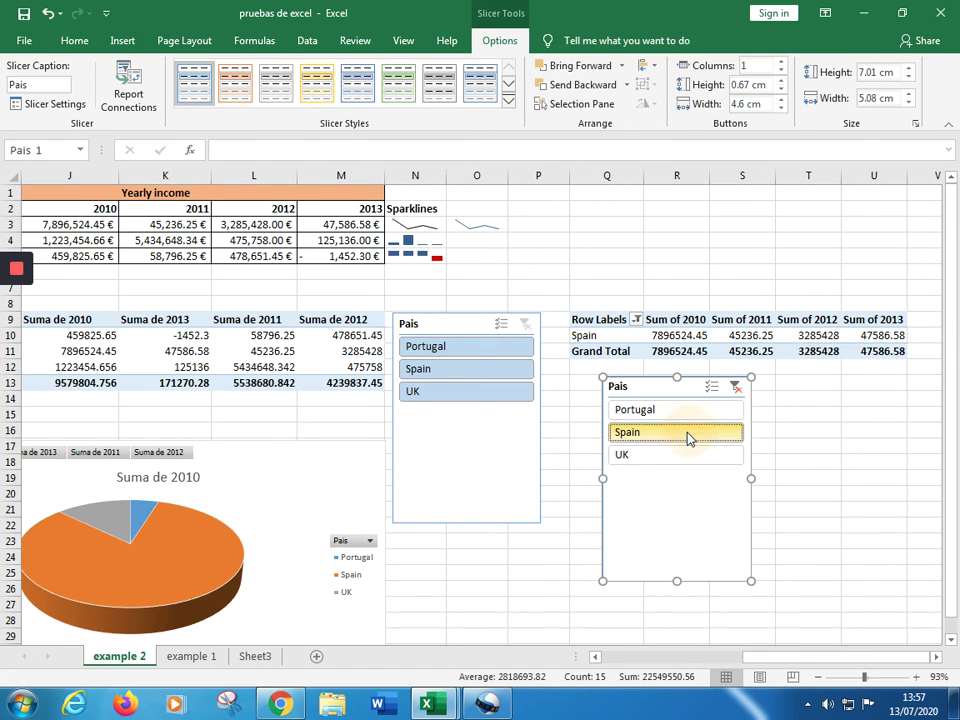
{"action": "left_click", "coordinate": [688, 458]}
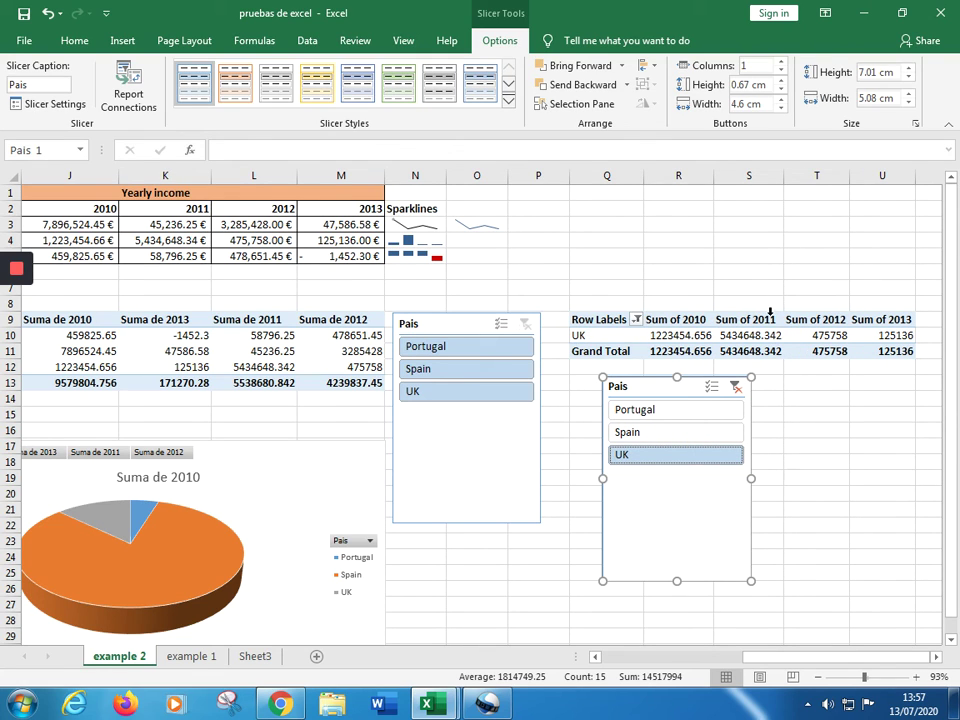
{"action": "left_click", "coordinate": [672, 436]}
{"action": "left_click", "coordinate": [666, 417]}
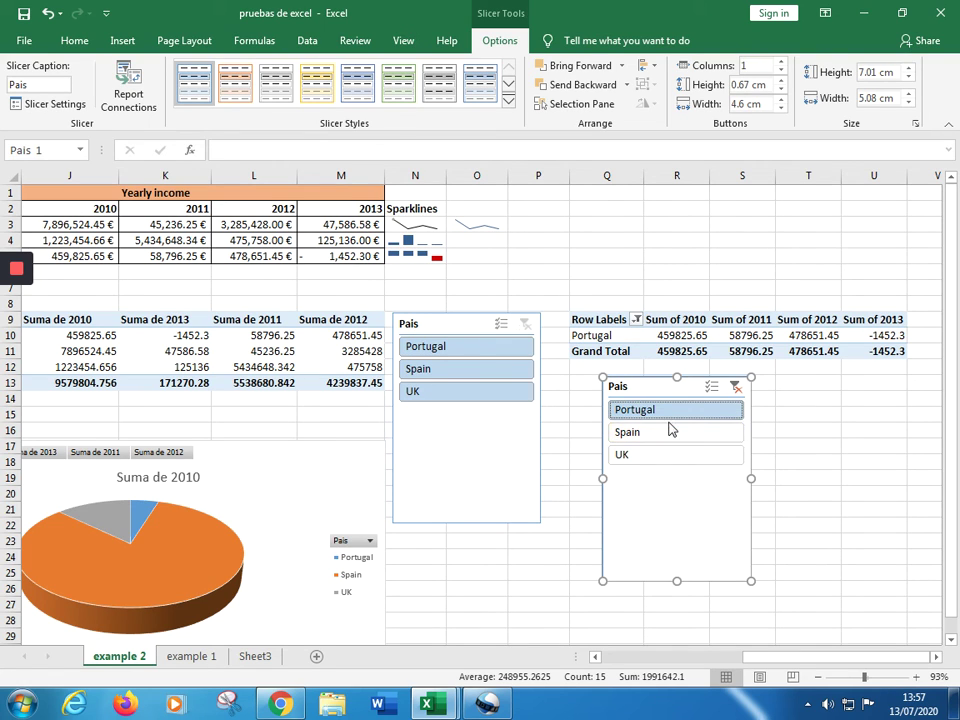
{"action": "left_click", "coordinate": [736, 387]}
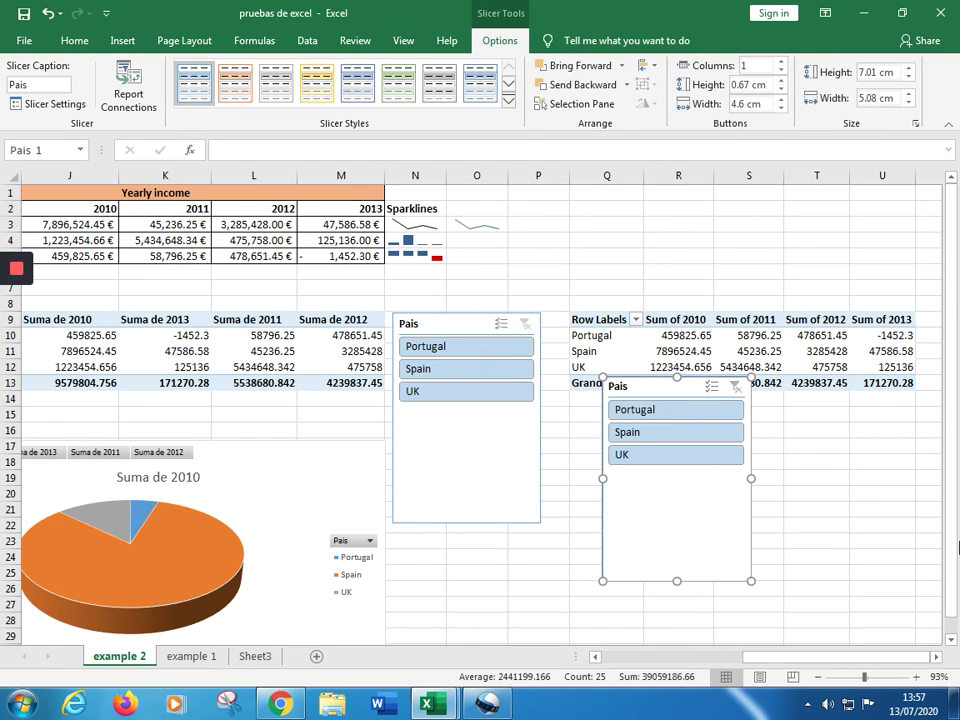
Delete the new pivot table's Pais slicer and the new pivot table in Q9:U13
{"action": "key", "text": "Delete"}
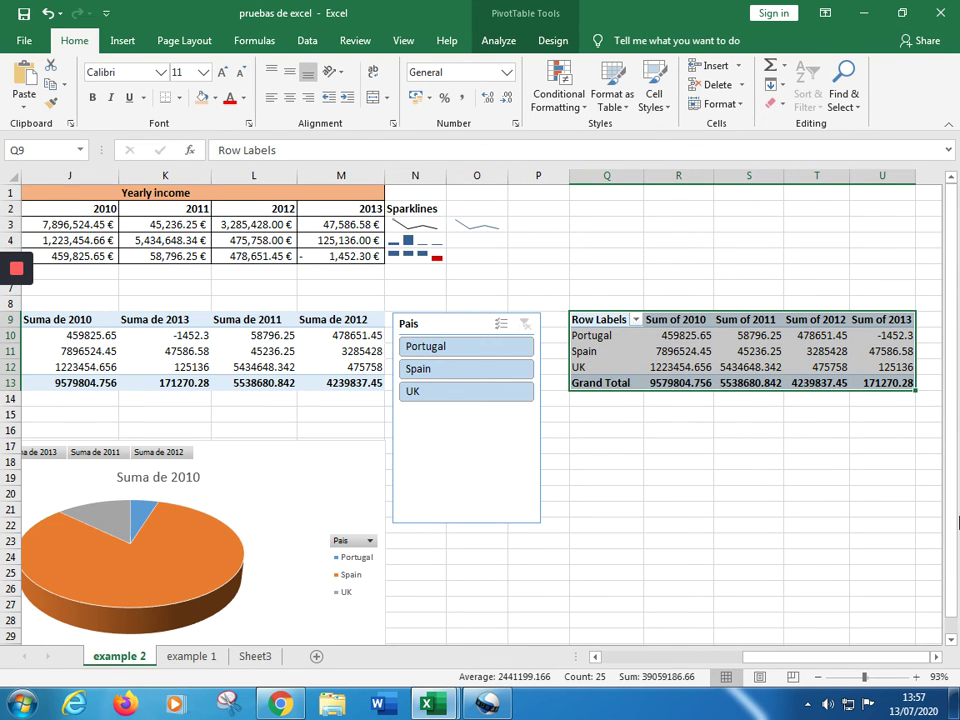
{"action": "key", "text": "Delete"}
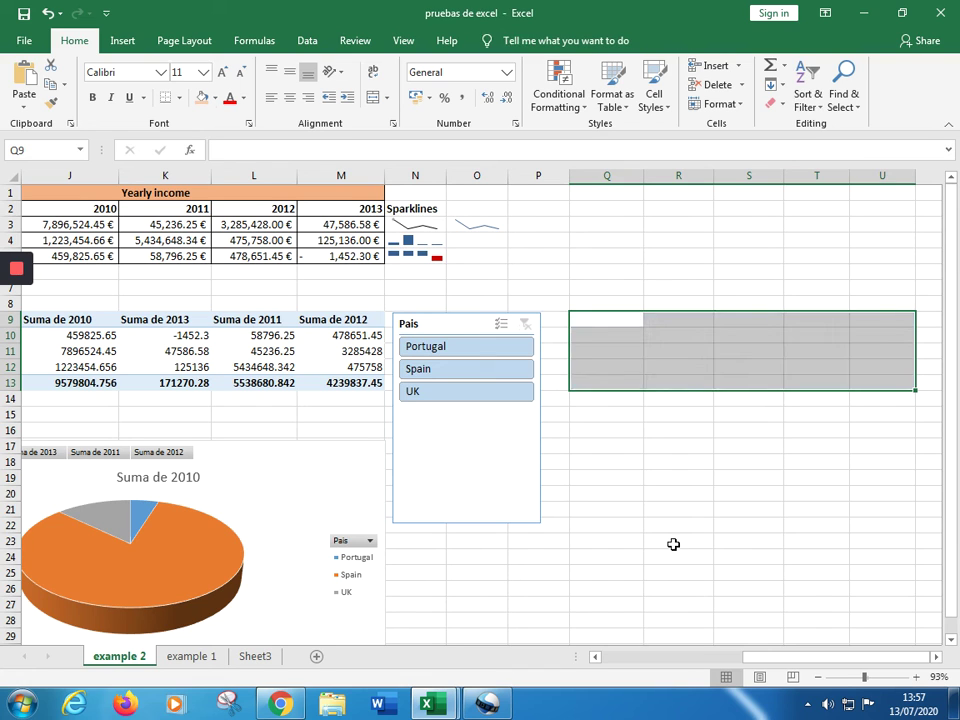
{"action": "left_click", "coordinate": [673, 542]}
Insert a 2-D Pie pivot chart based on the original pivot table in I9:M13
{"action": "left_click_drag", "start_coordinate": [782, 658], "coordinate": [722, 669]}
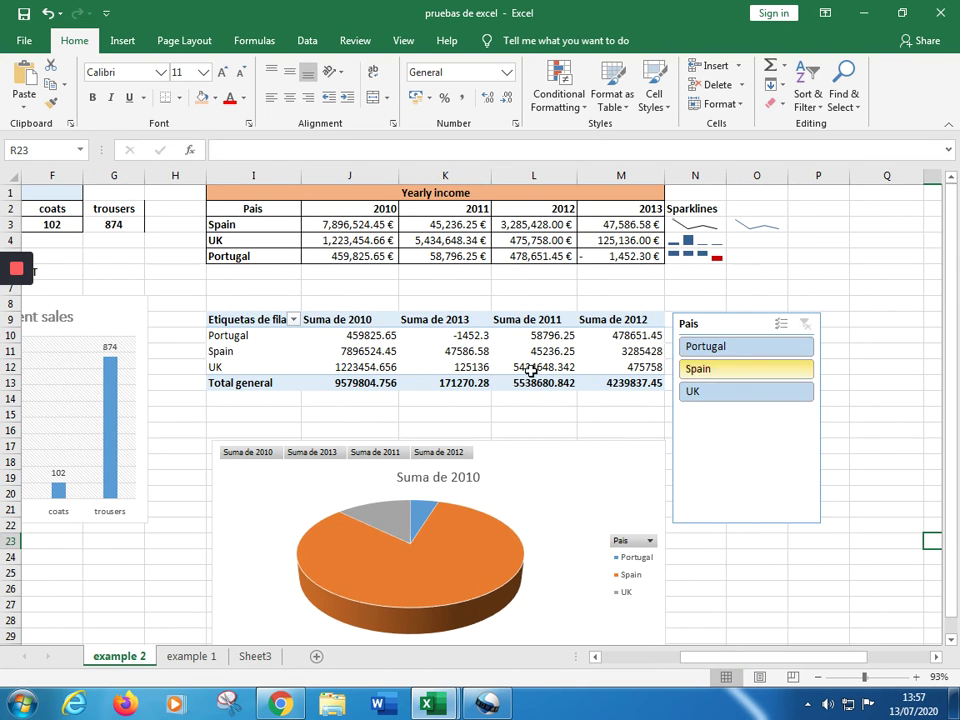
{"action": "left_click_drag", "start_coordinate": [786, 658], "coordinate": [782, 666]}
{"action": "scroll", "coordinate": [838, 483], "scroll_direction": "down", "scroll_amount": 1}
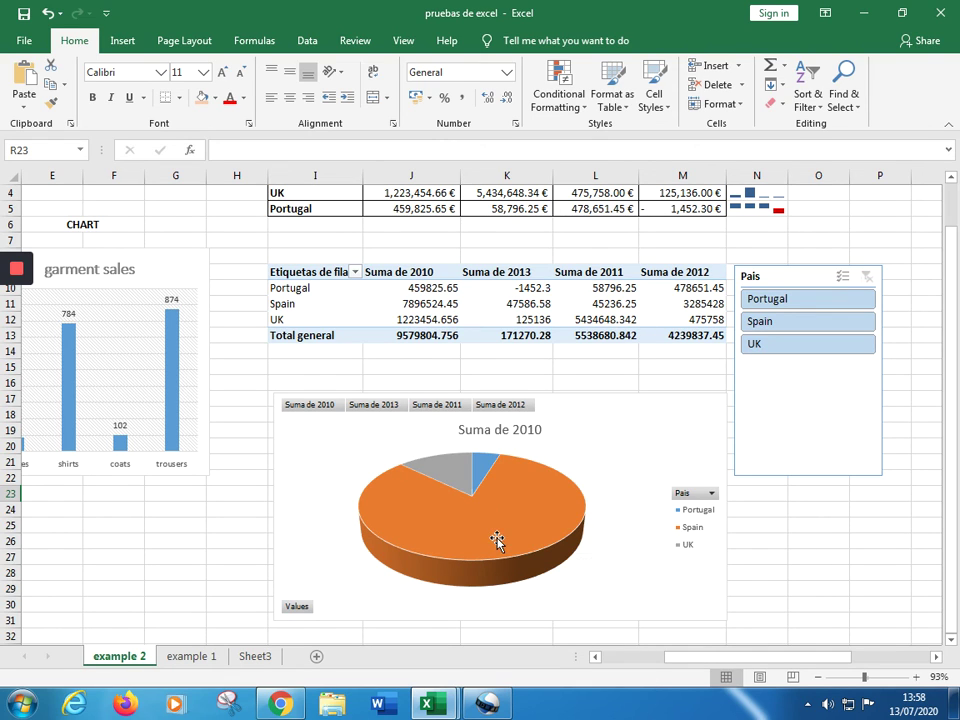
{"action": "mouse_move", "coordinate": [483, 538]}
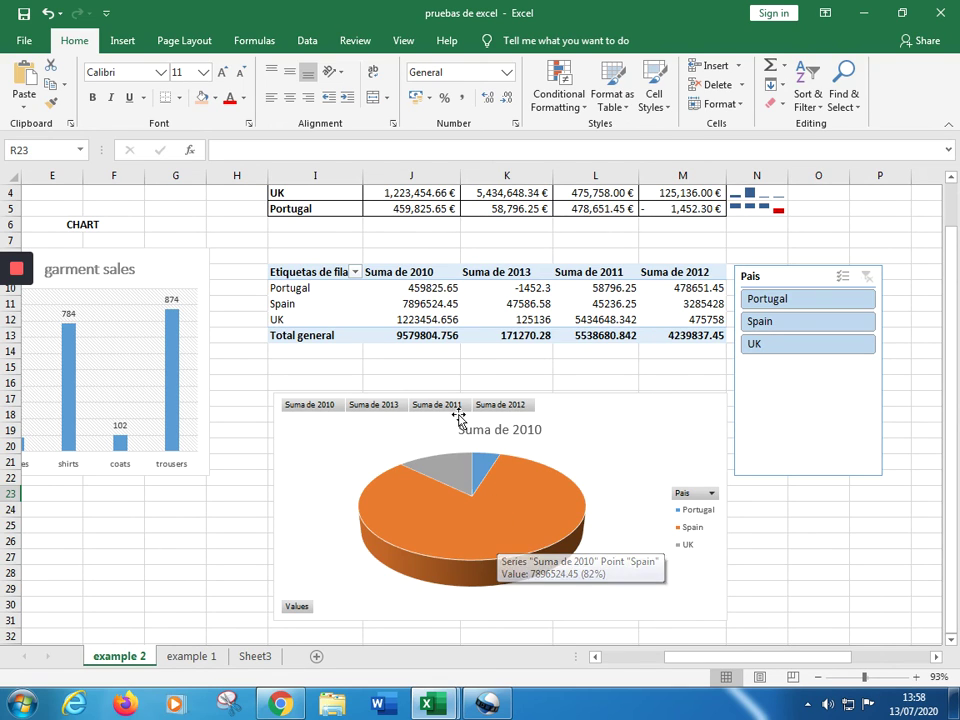
{"action": "left_click_drag", "start_coordinate": [311, 272], "coordinate": [700, 345]}
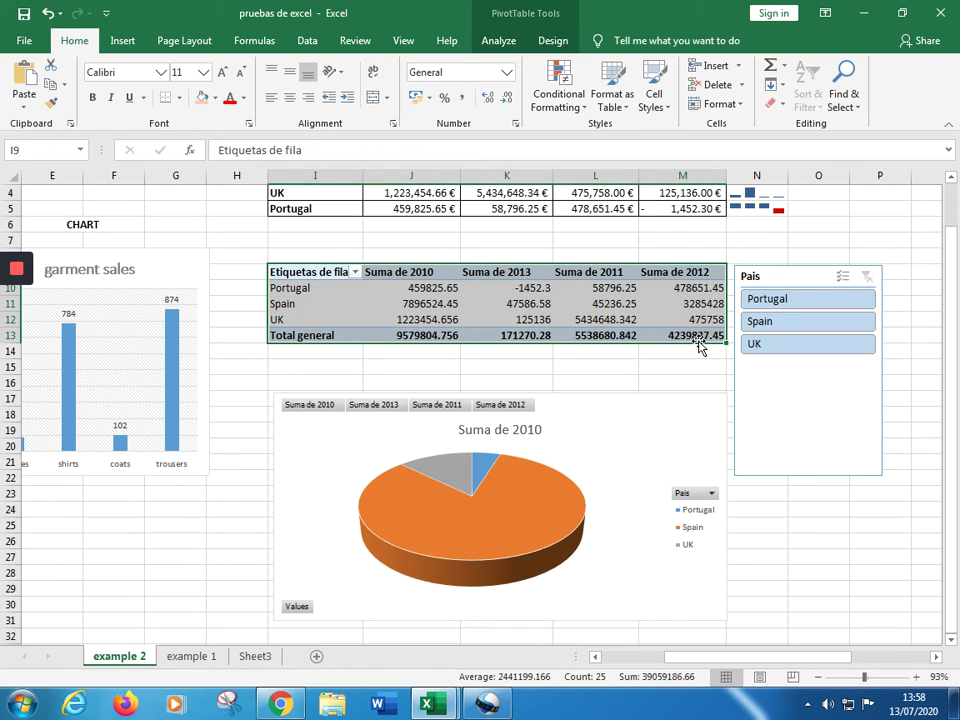
{"action": "left_click", "coordinate": [506, 41]}
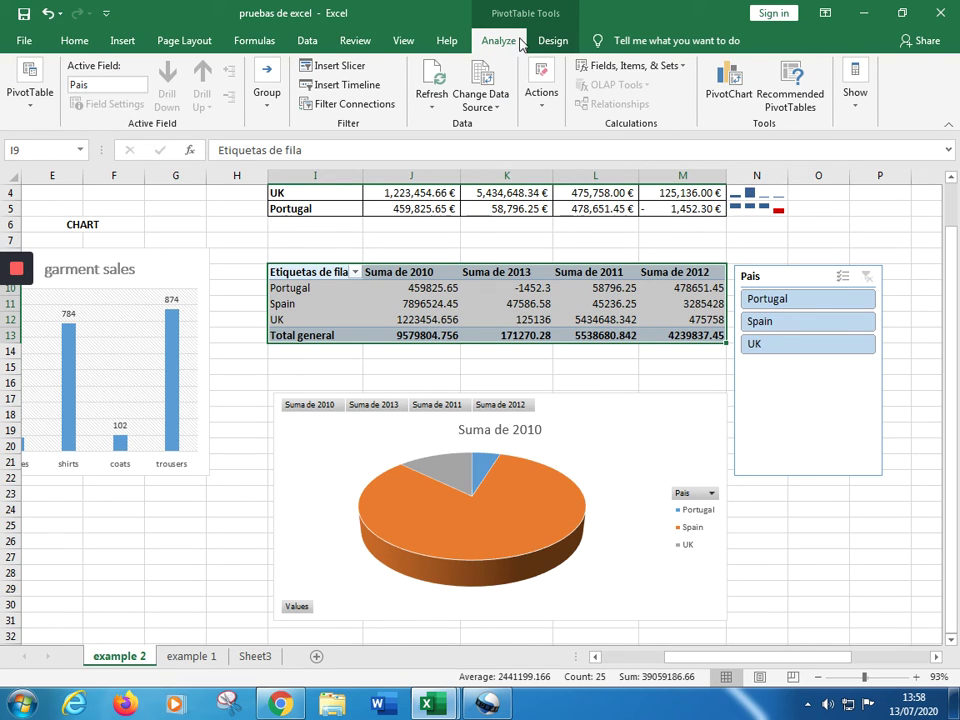
{"action": "left_click", "coordinate": [727, 85]}
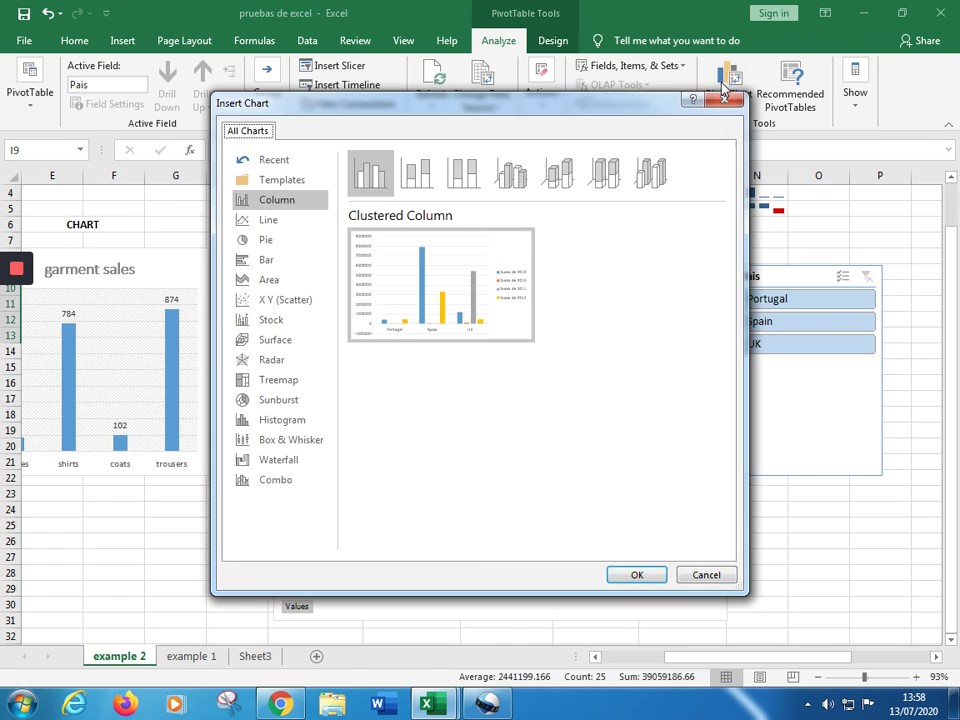
{"action": "left_click", "coordinate": [310, 244]}
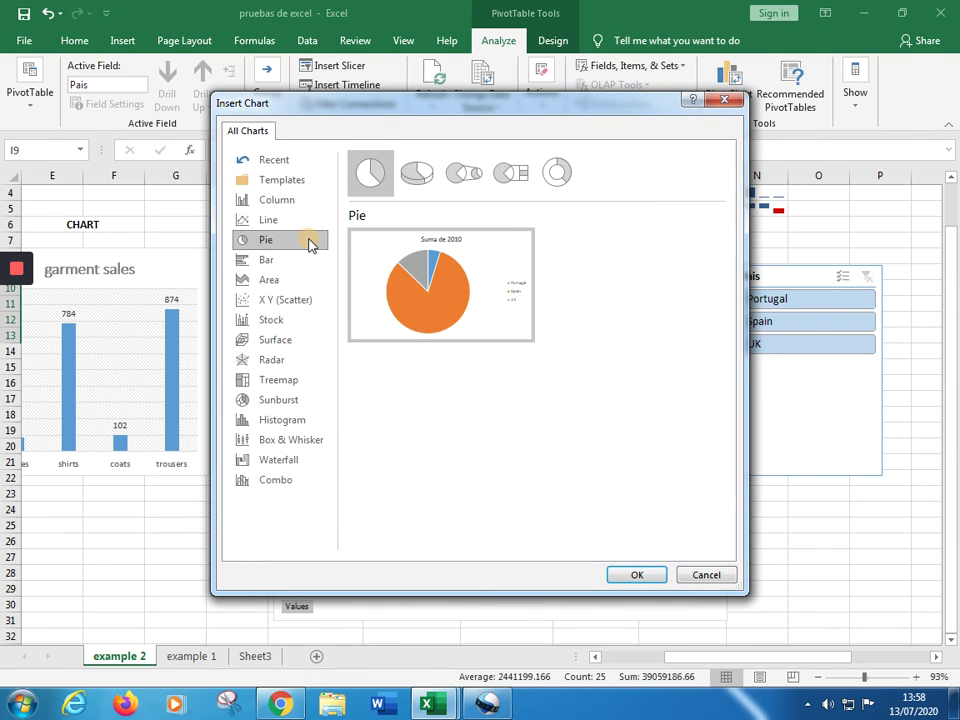
{"action": "left_click", "coordinate": [316, 261]}
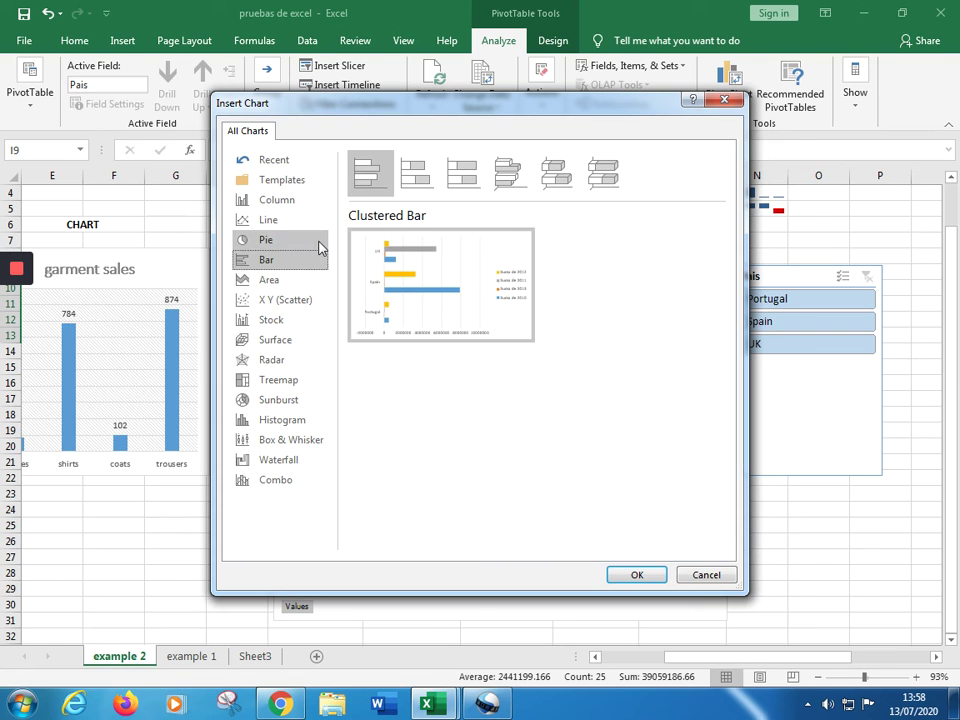
{"action": "left_click", "coordinate": [320, 246]}
{"action": "left_click", "coordinate": [626, 577]}
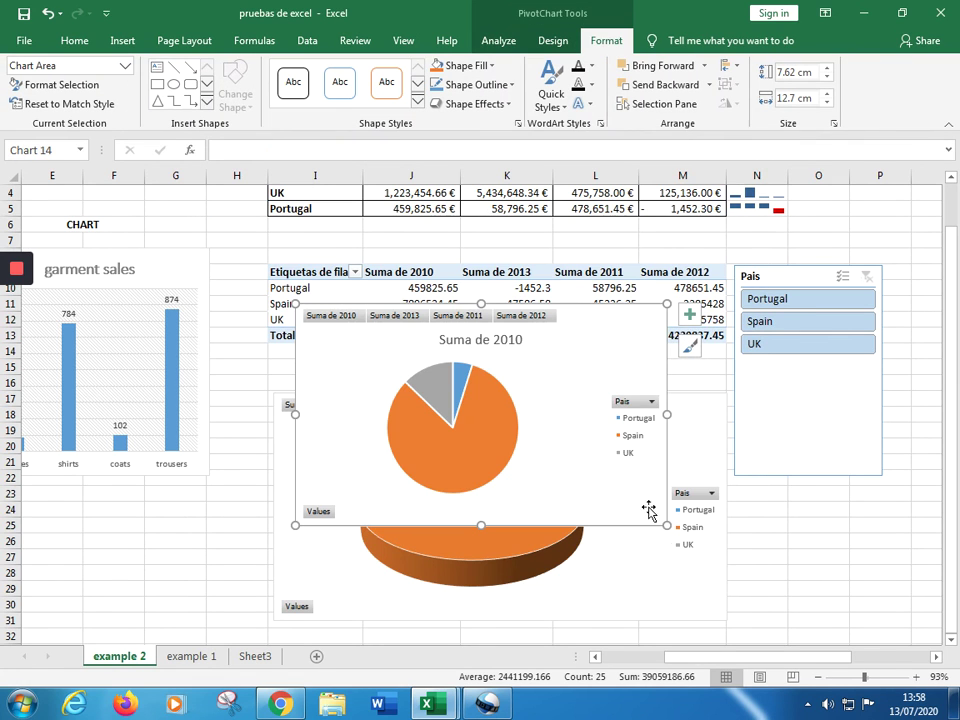
View the Pais filter options on the new flat pie chart and close them without filtering
{"action": "left_click", "coordinate": [651, 402]}
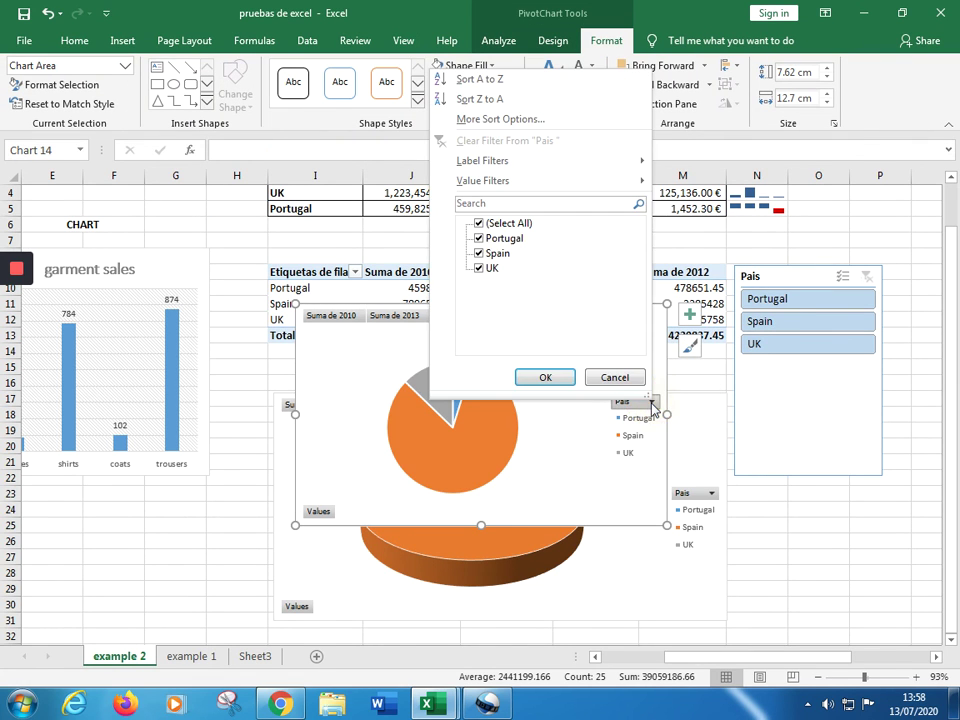
{"action": "left_click", "coordinate": [861, 538]}
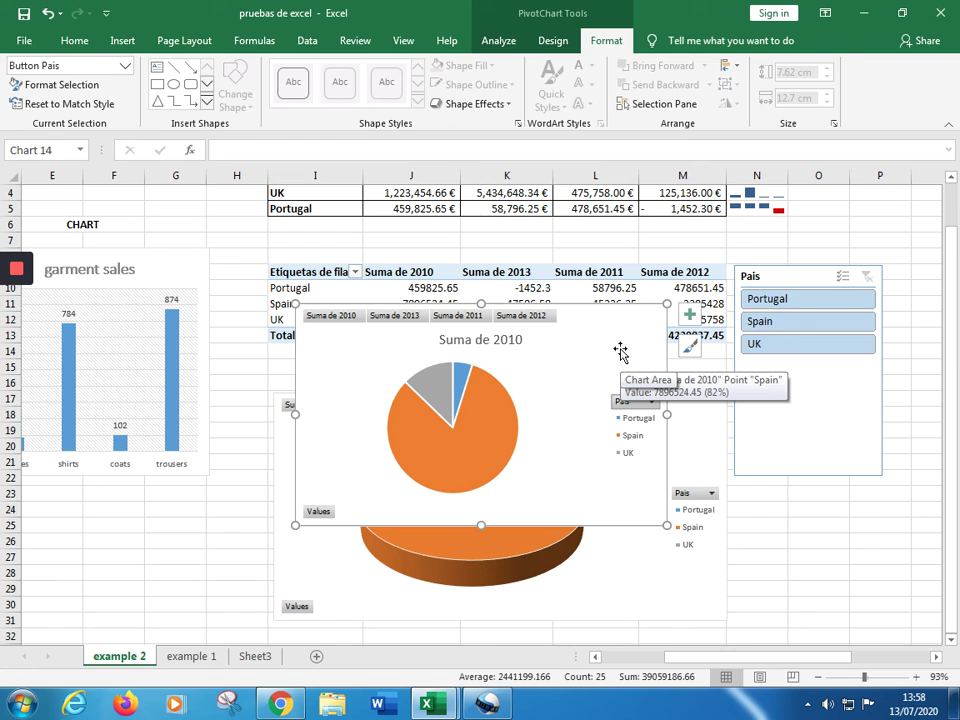
{"action": "left_click", "coordinate": [821, 493]}
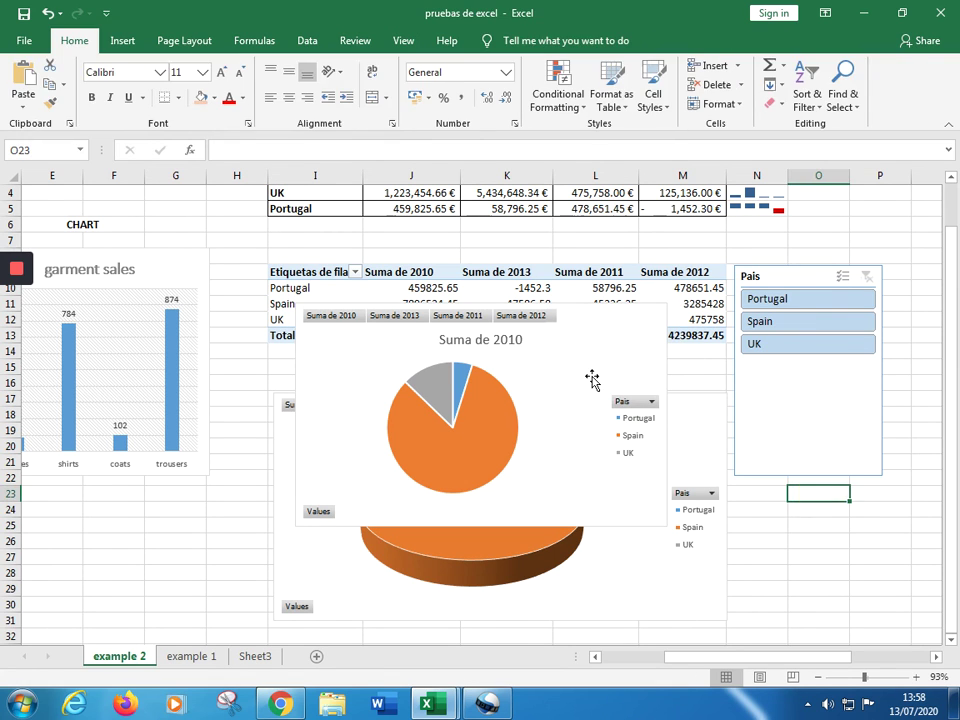
Delete the new flat pie chart overlapping the original pivot table and its 3-D pie chart
{"action": "left_click", "coordinate": [593, 377]}
{"action": "key", "text": "Delete"}
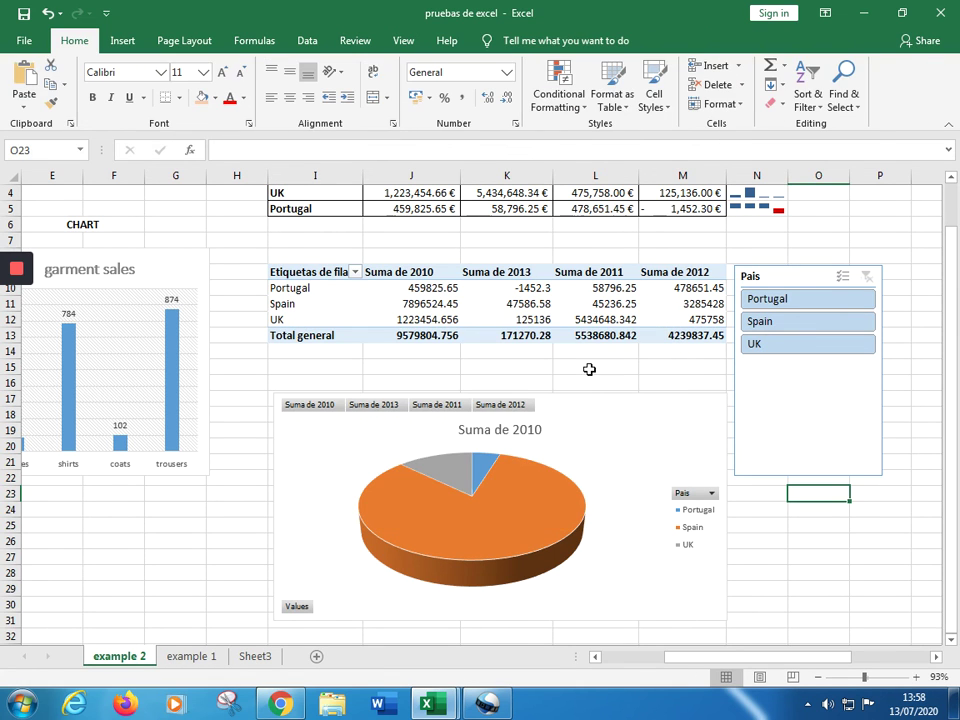
{"action": "right_click", "coordinate": [589, 369]}
{"action": "left_click", "coordinate": [861, 521]}
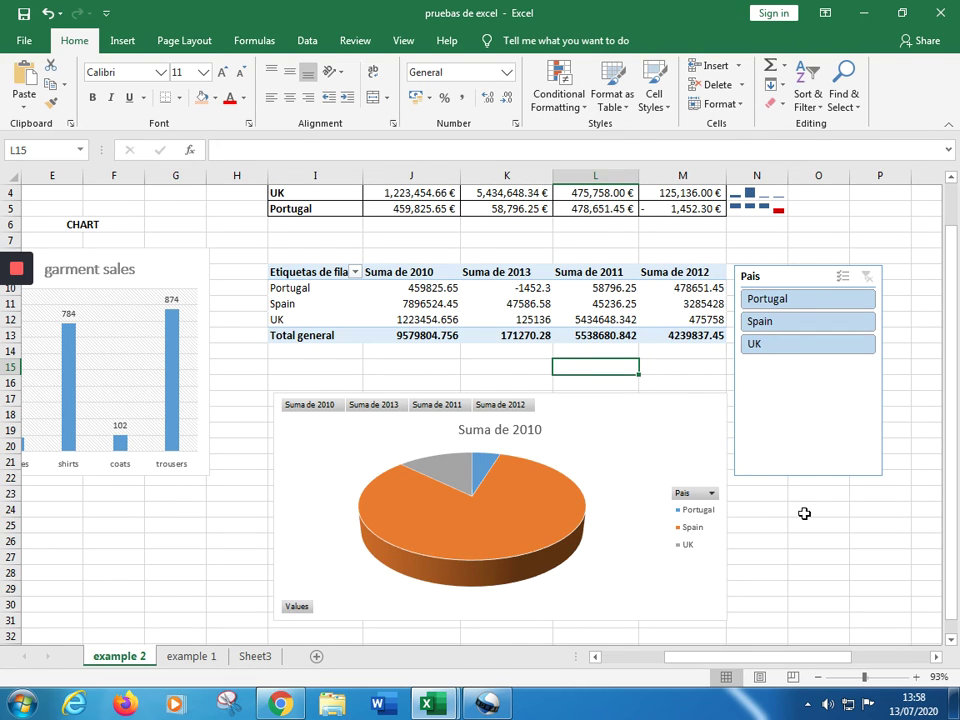
{"action": "left_click", "coordinate": [763, 508]}
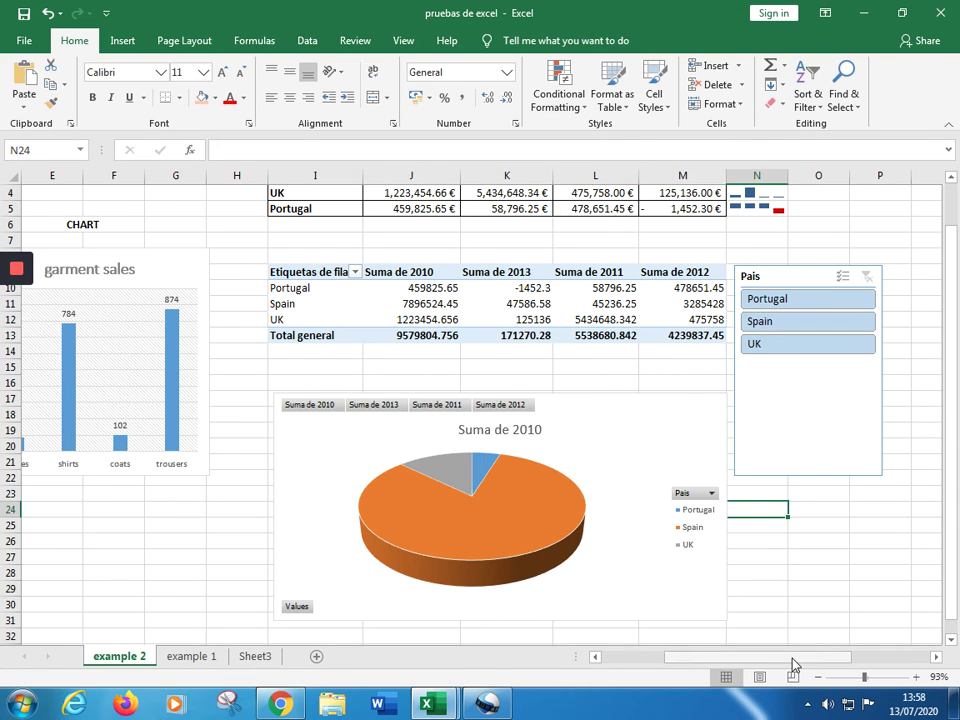
{"action": "mouse_move", "coordinate": [791, 663]}
{"action": "left_mouse_down"}
{"action": "mouse_move", "coordinate": [744, 666]}
{"action": "mouse_move", "coordinate": [797, 665]}
{"action": "left_mouse_up"}
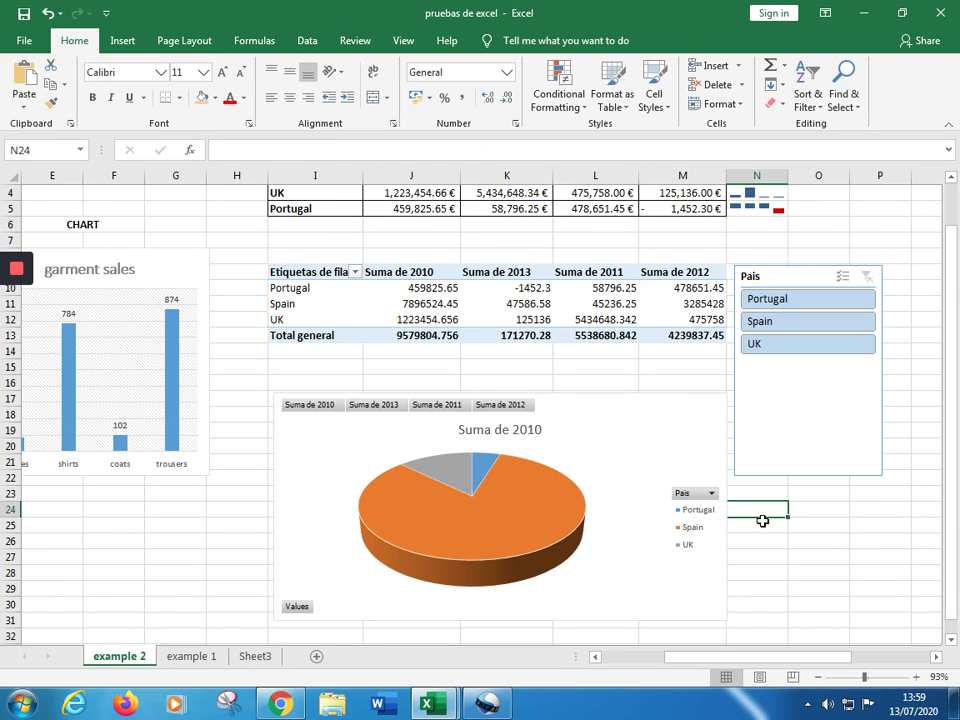
{"action": "left_click", "coordinate": [834, 508]}
{"action": "left_click", "coordinate": [762, 507]}
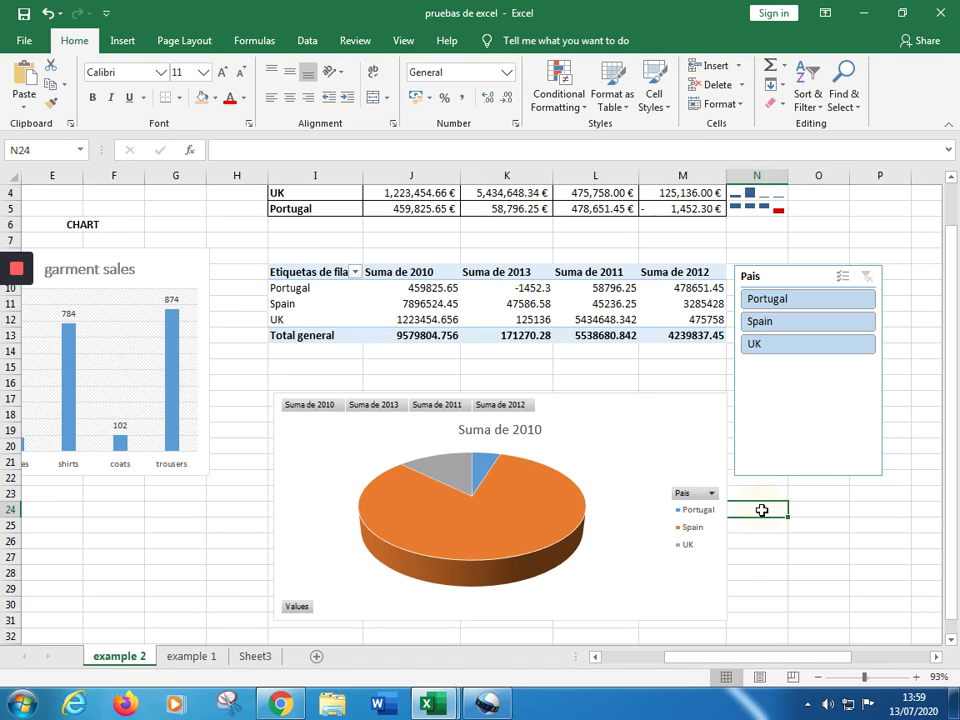